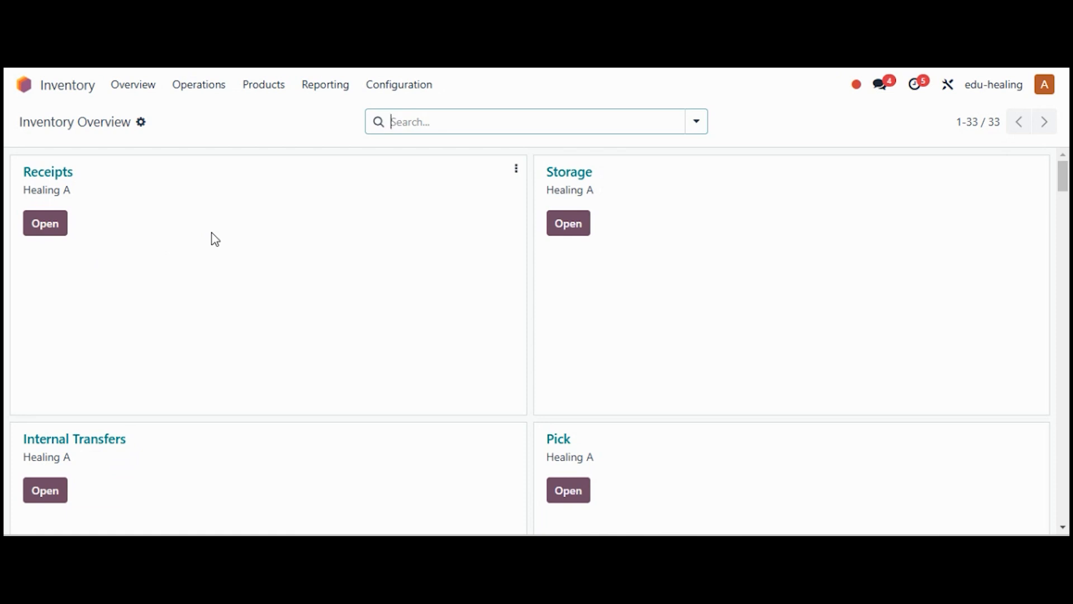
Step: Create a new inventory receipt with Decco Addict as the vendor it is received from
click(205, 92)
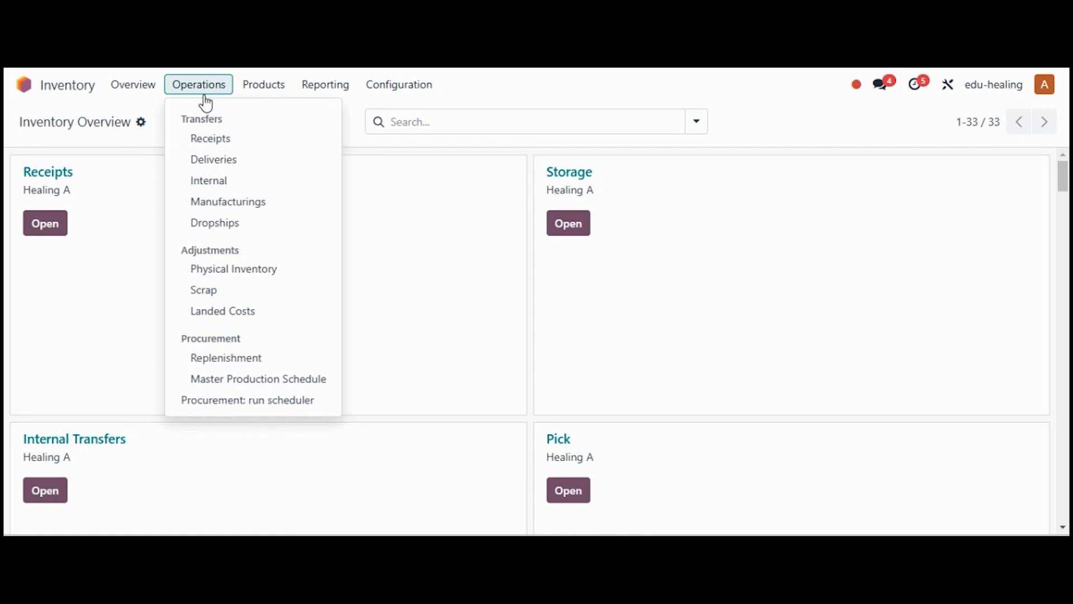
click(214, 144)
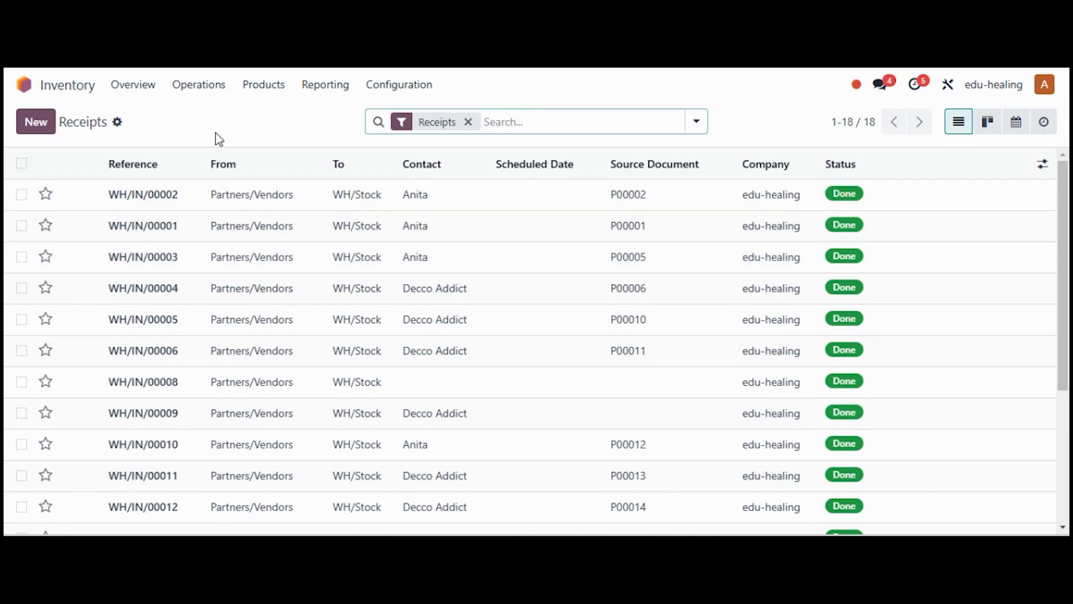
click(36, 122)
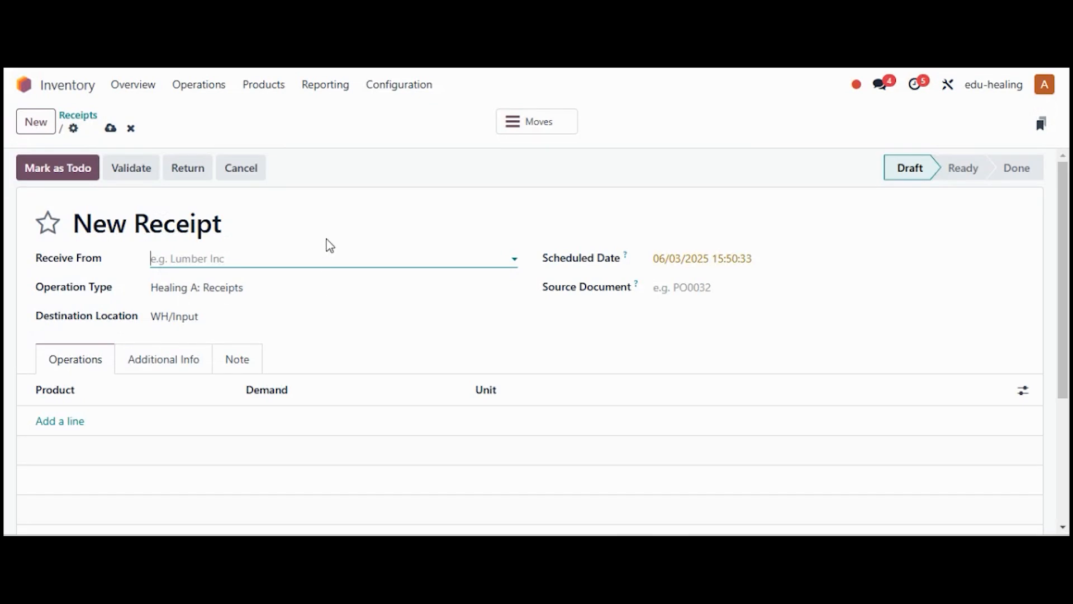
click(205, 263)
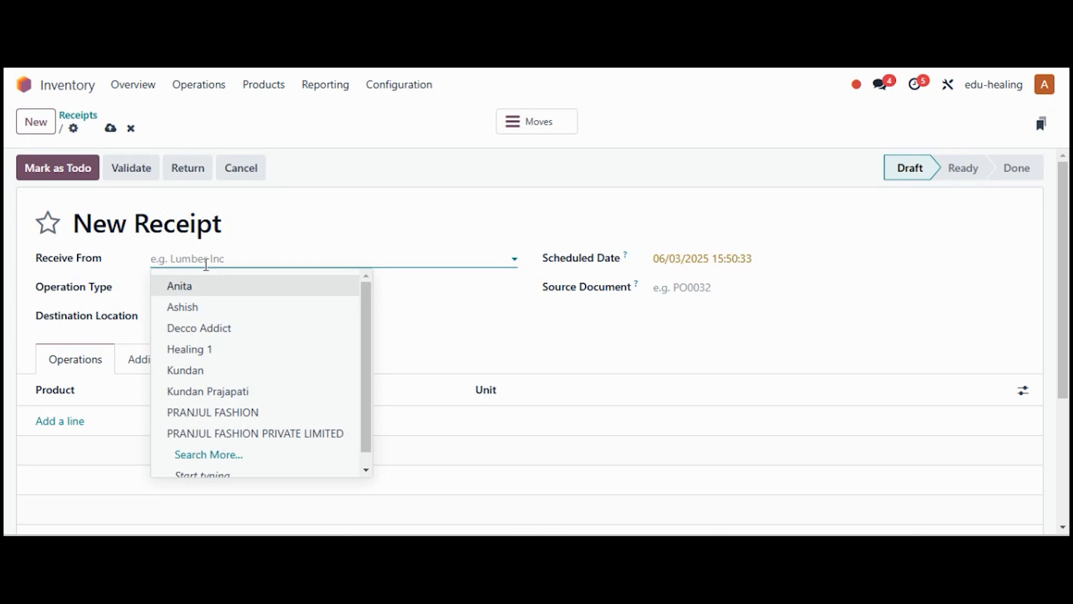
click(241, 330)
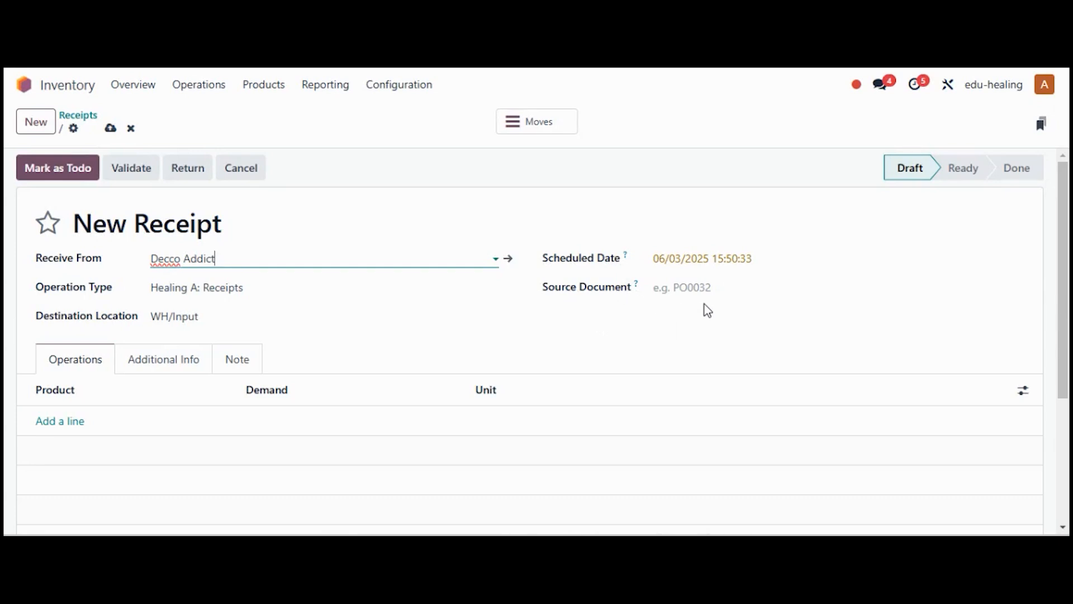
Step: Add a Desk Lamp product line to the receipt with a demand of 500 units
click(49, 426)
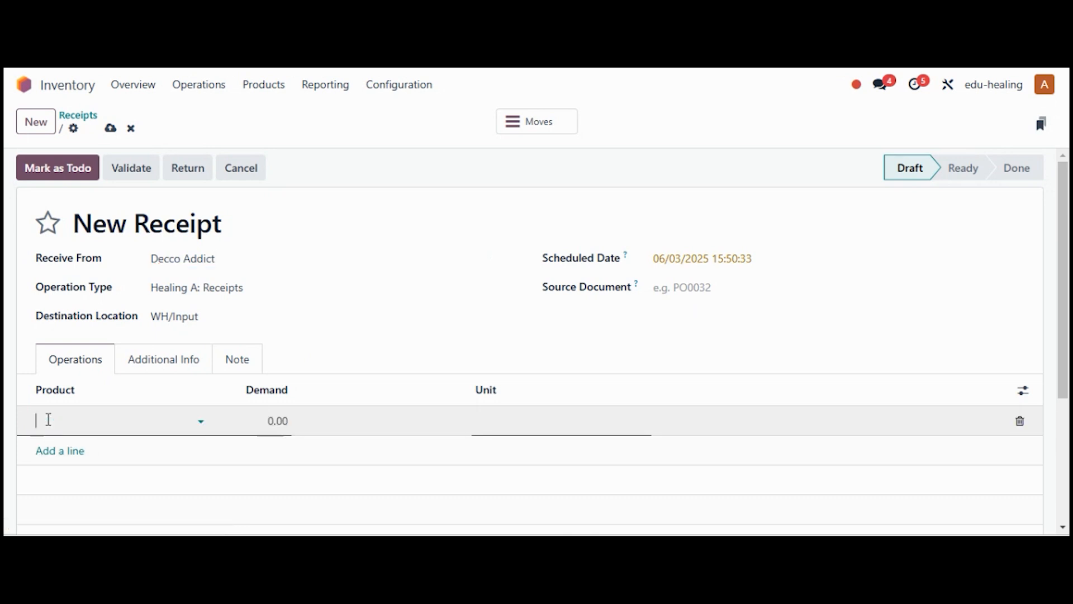
click(48, 420)
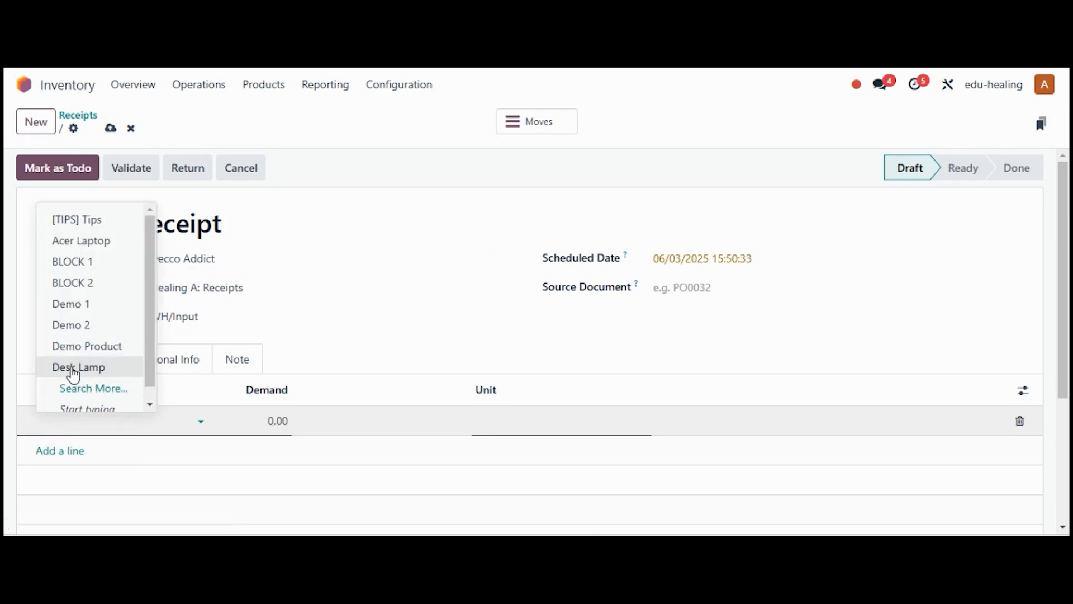
click(71, 367)
click(287, 421)
text(500)
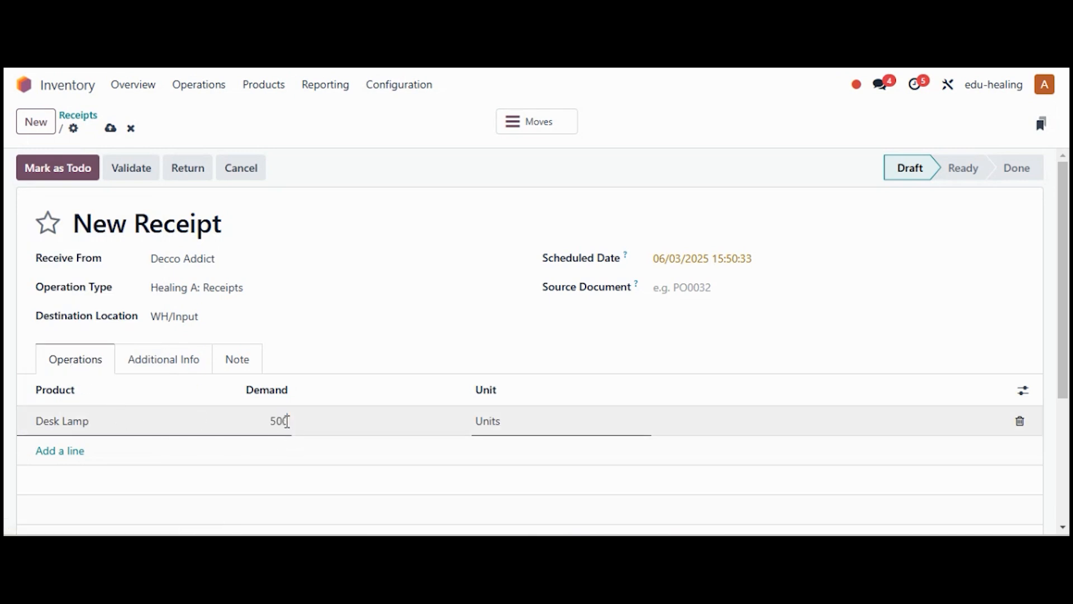
click(334, 358)
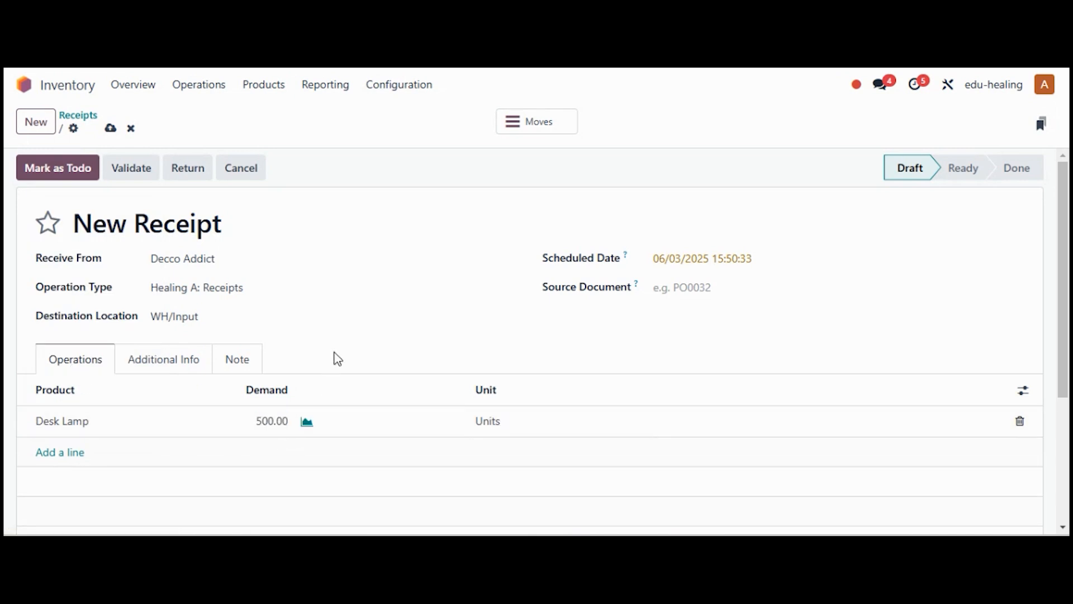
Step: Check the Desk Lamp's on-hand and forecasted stock on its product record, and return to the receipt
click(103, 426)
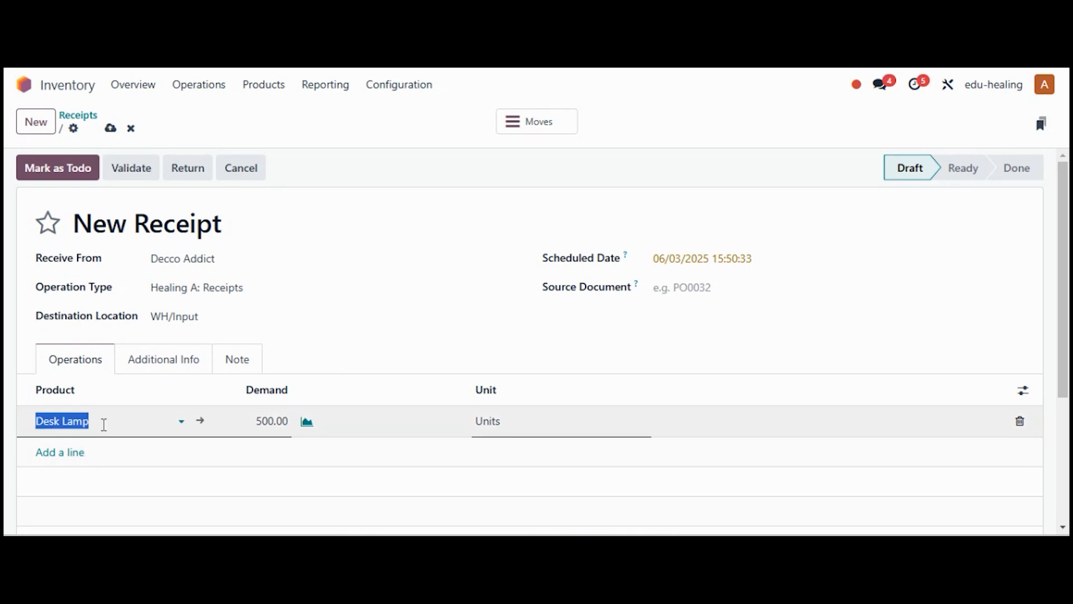
click(202, 423)
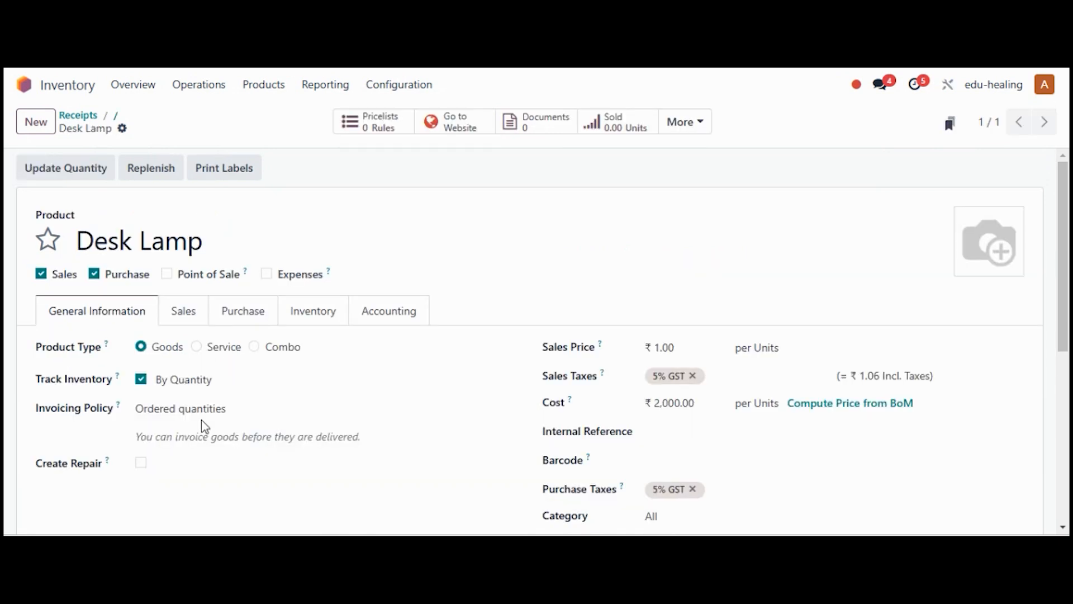
click(698, 131)
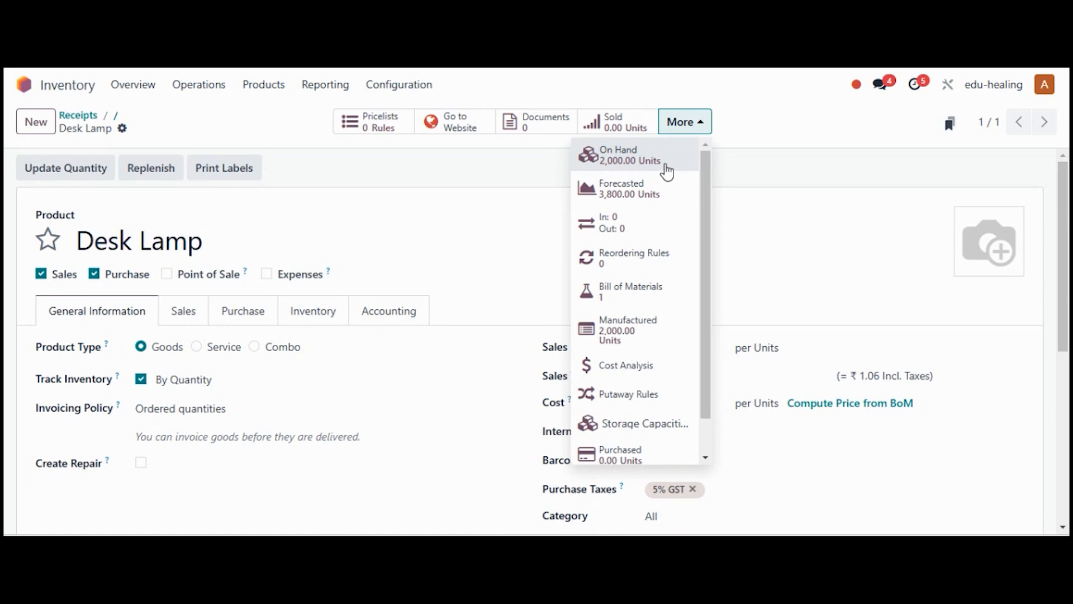
click(115, 122)
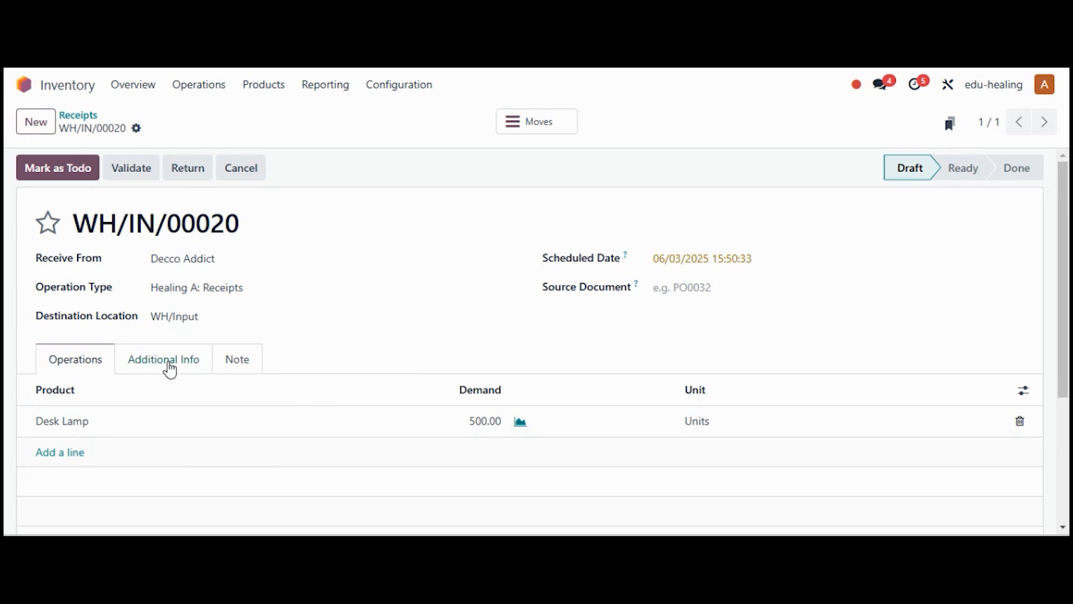
Step: Set the carrier to Standard delivery in the receipt's shipping information
click(170, 370)
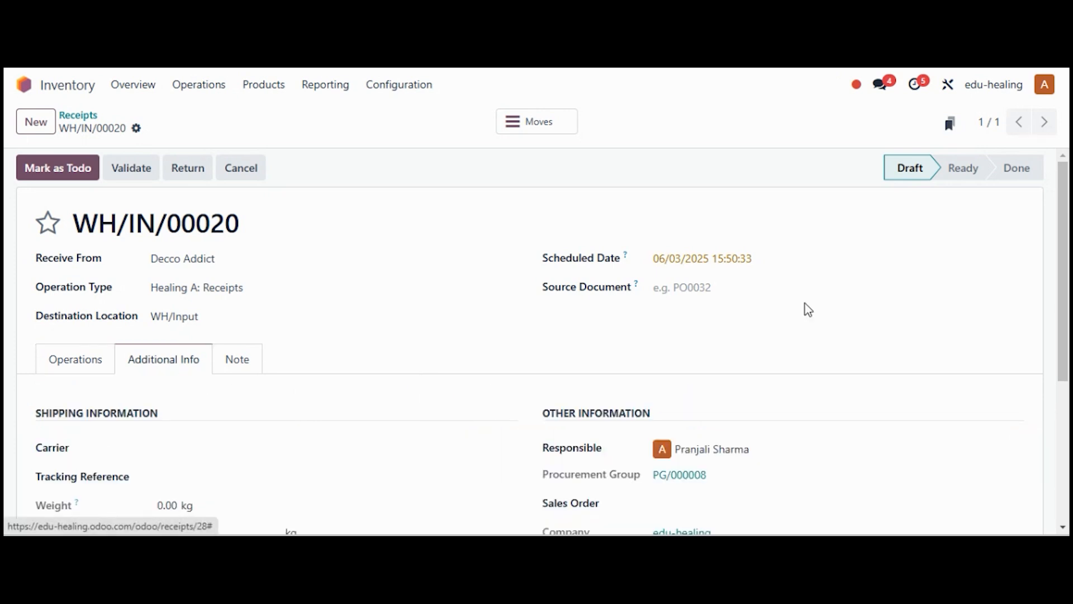
scroll(1064, 373, down, 2)
scroll(1064, 374, down, 1)
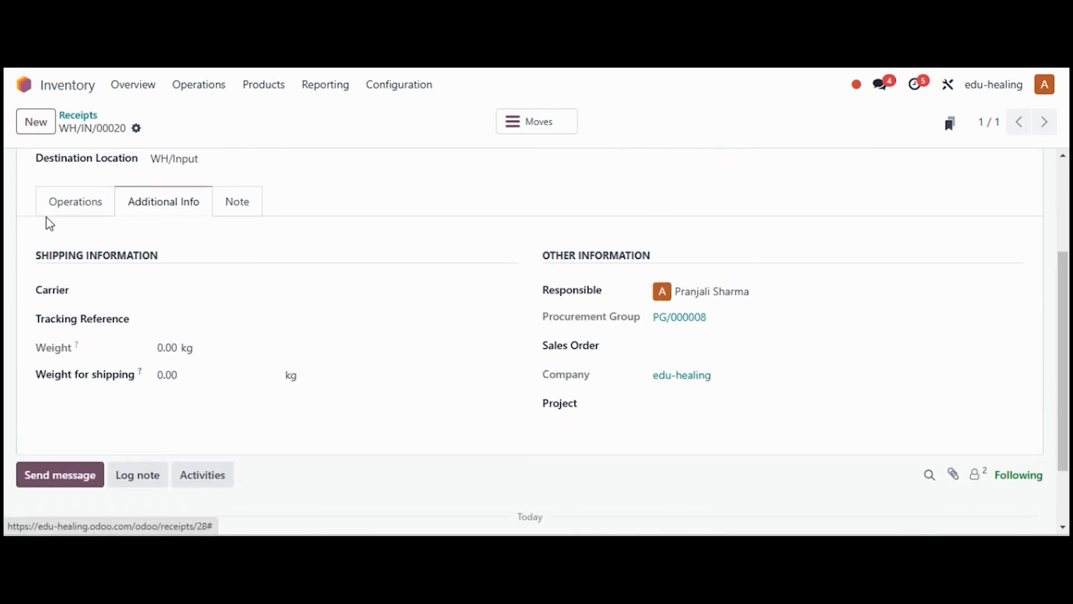
drag(37, 255, 159, 255)
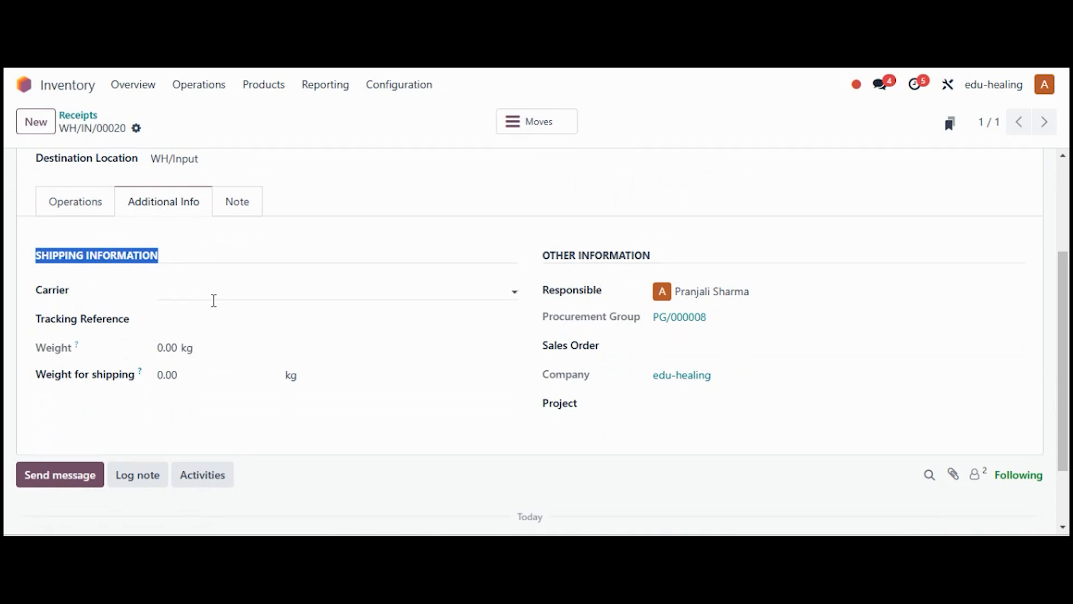
click(214, 297)
click(215, 318)
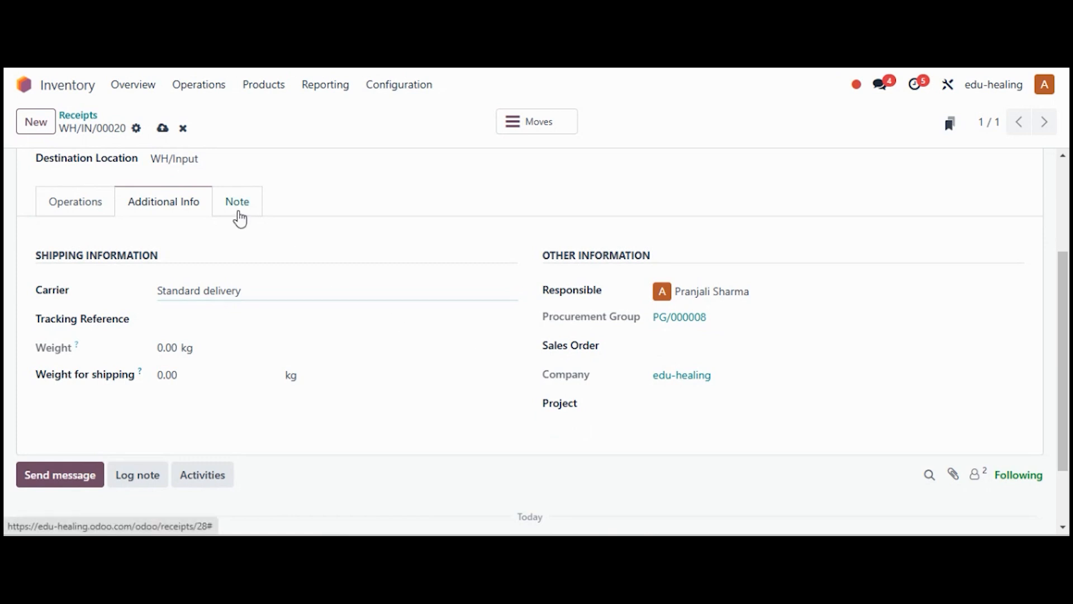
Step: Review the receipt's note section, then mark the Desk Lamp receipt as to do and validate it
click(240, 217)
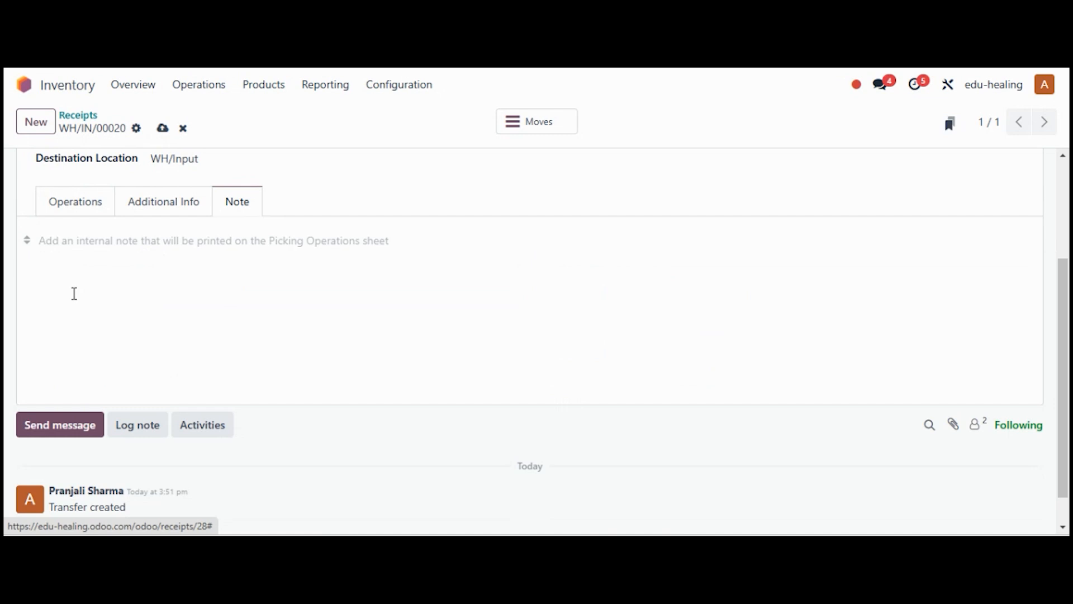
click(76, 201)
scroll(252, 280, up, 3)
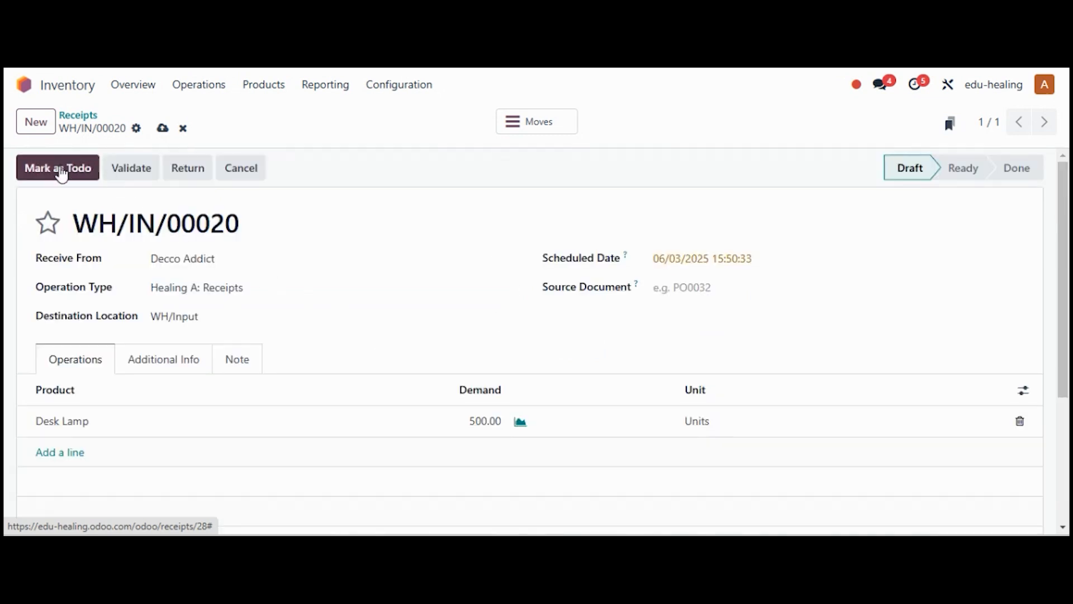
click(62, 171)
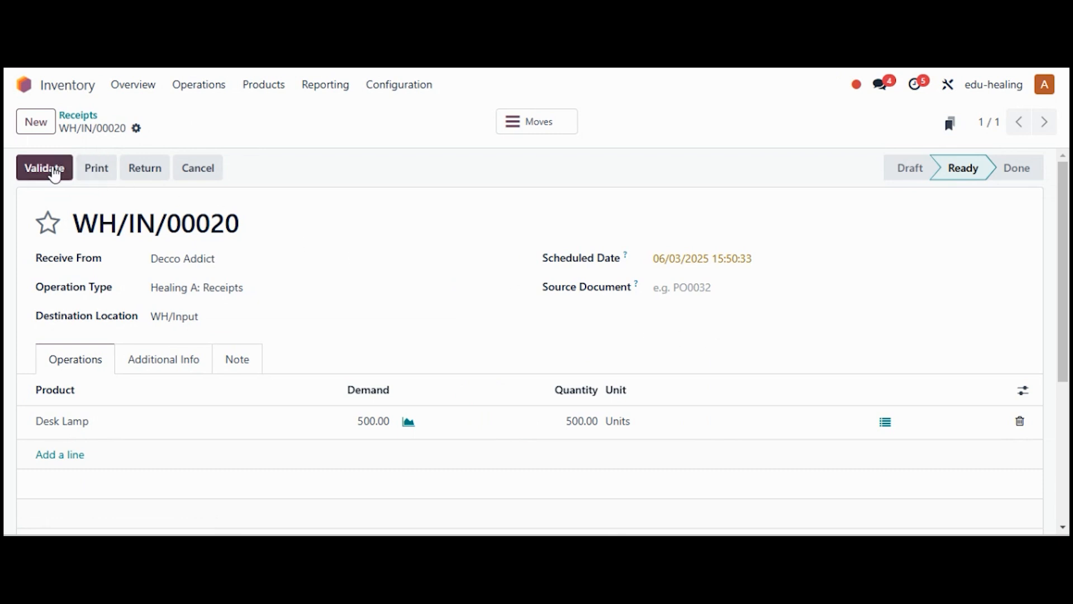
click(51, 172)
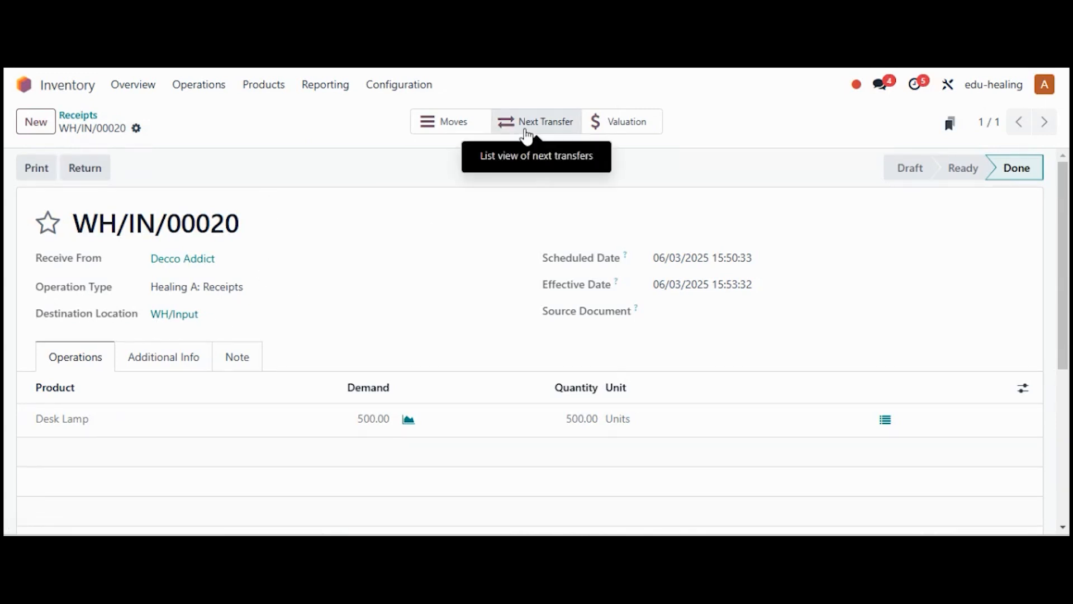
Step: Open the receipt's follow-up transfer from WH/Input to WH/Stock and validate it
click(538, 121)
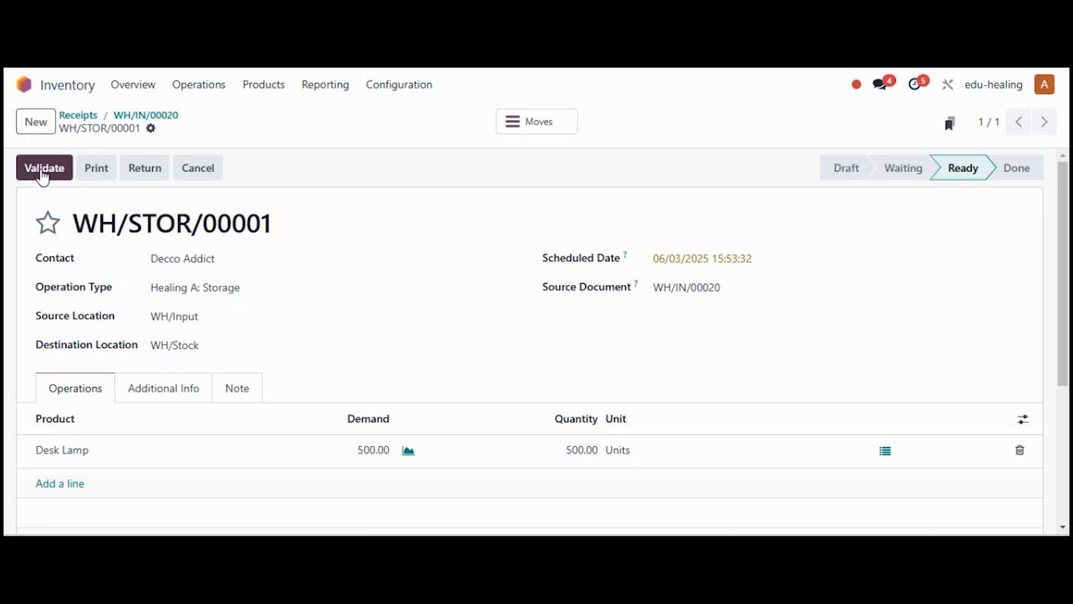
click(43, 169)
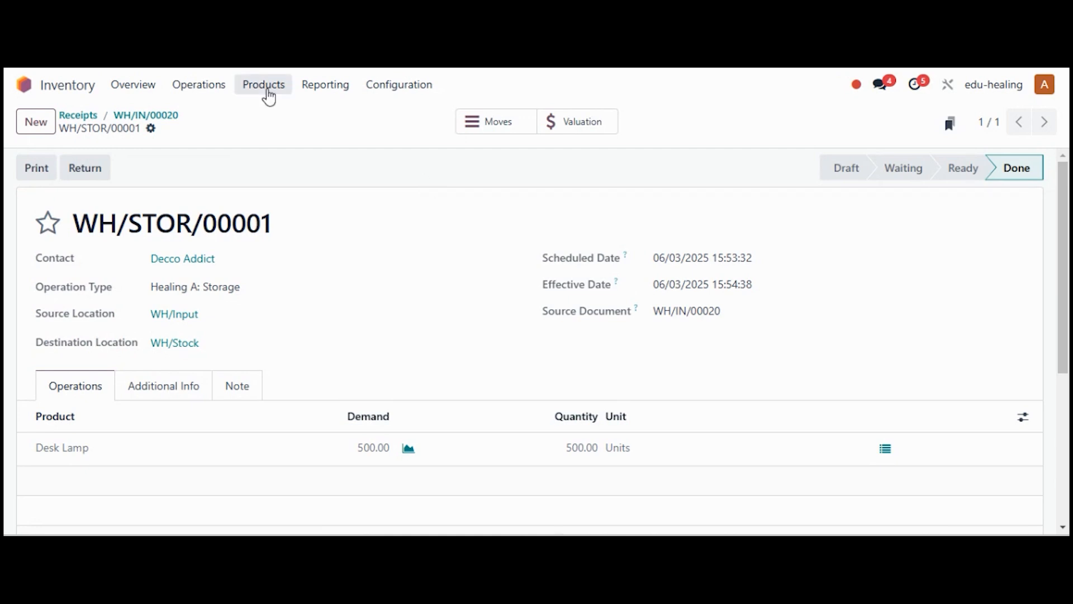
Step: Search the product list for "desk" to check the Desk Lamp's on-hand quantity
click(268, 93)
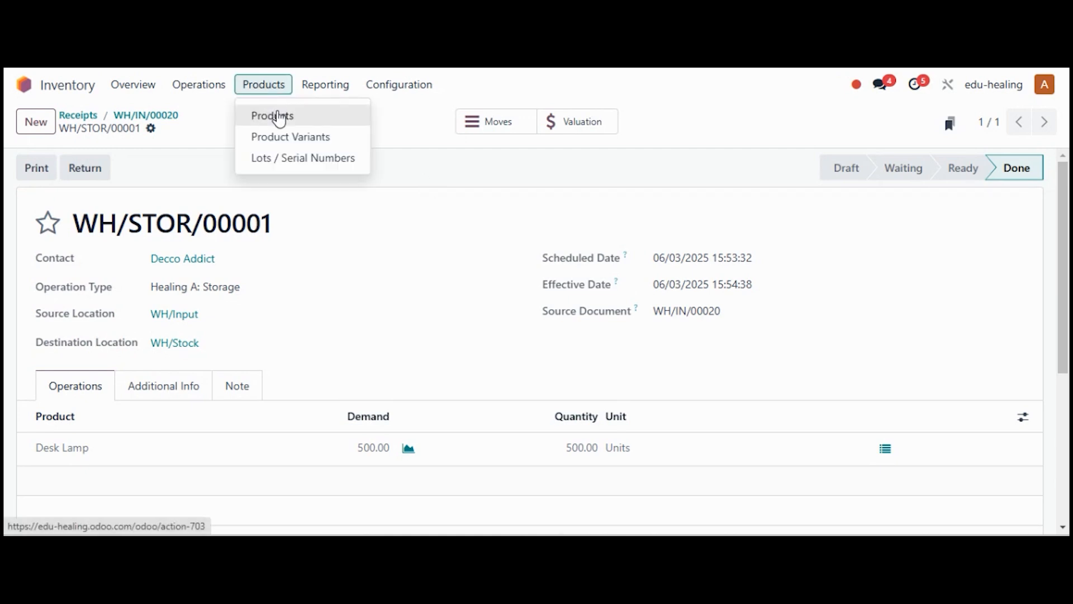
click(279, 117)
text(desk)
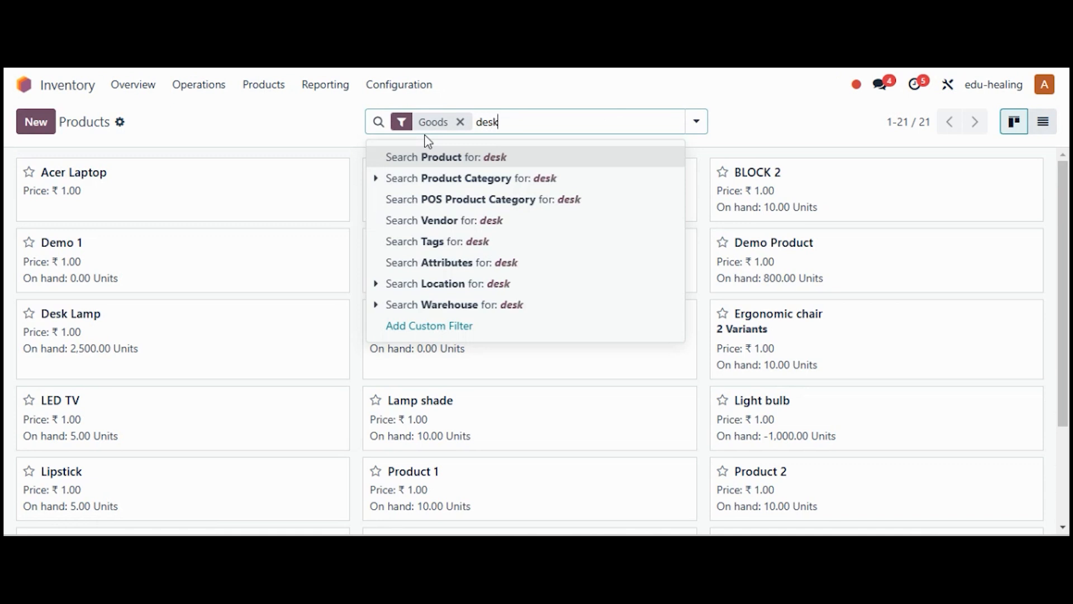
key(Return)
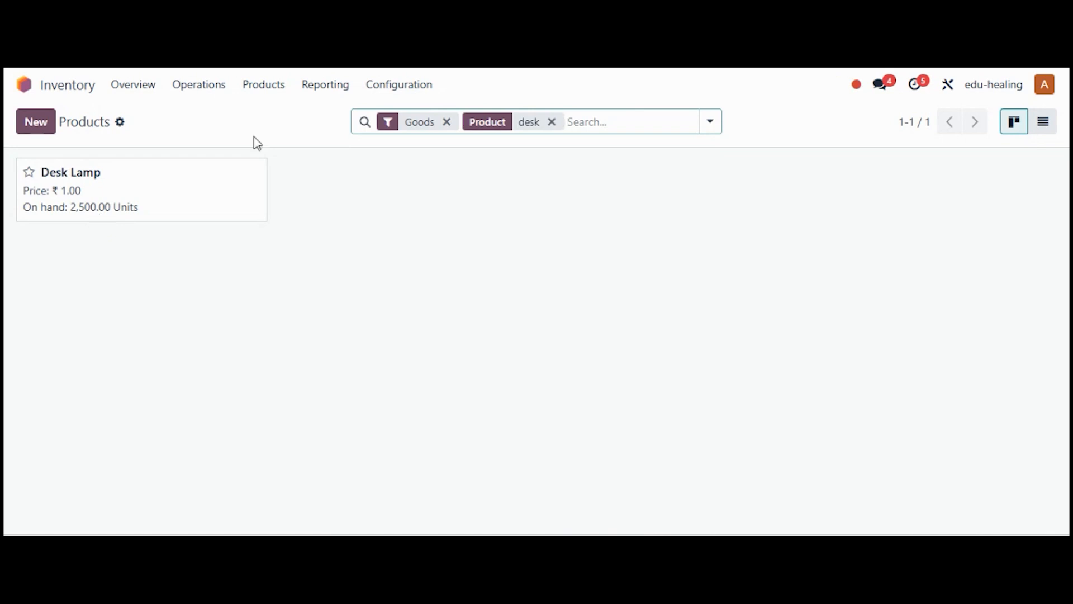
Step: Examine the stock valuation report for the Desk Lamp receipt's quantity and total value
click(325, 90)
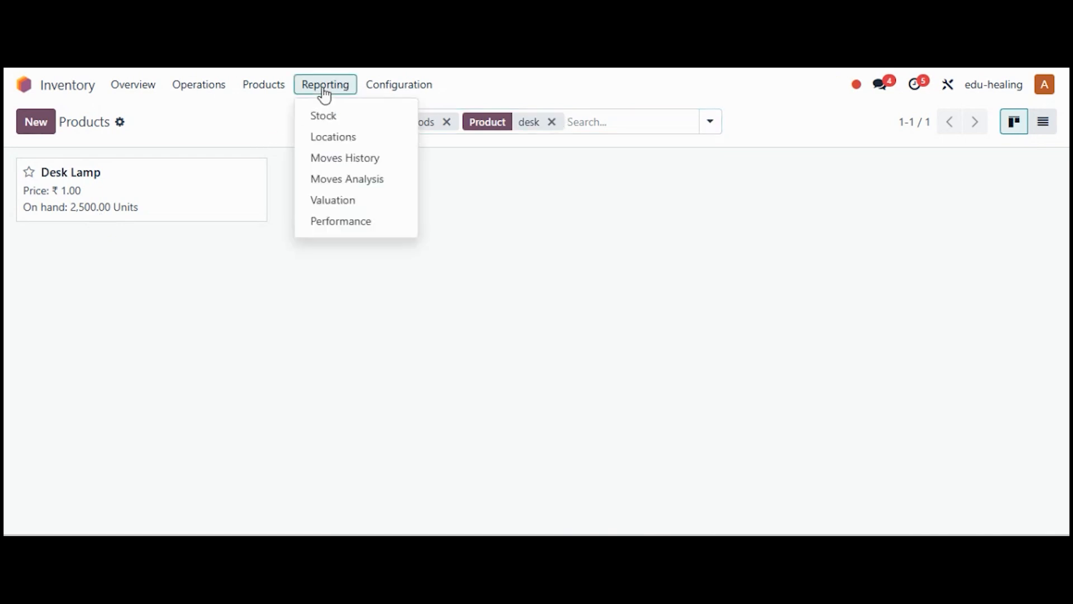
click(331, 201)
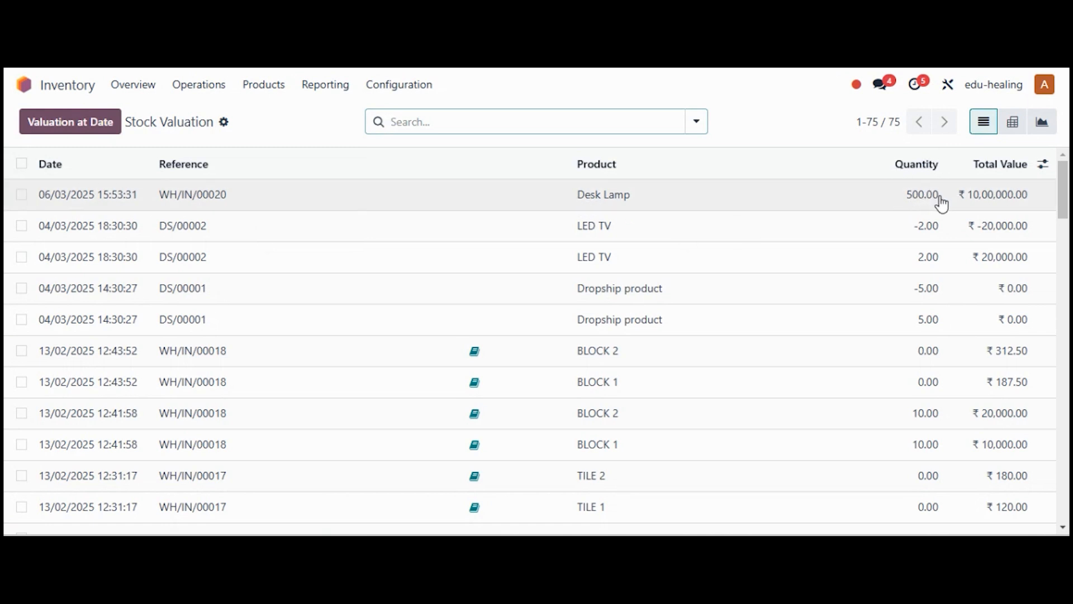
click(472, 73)
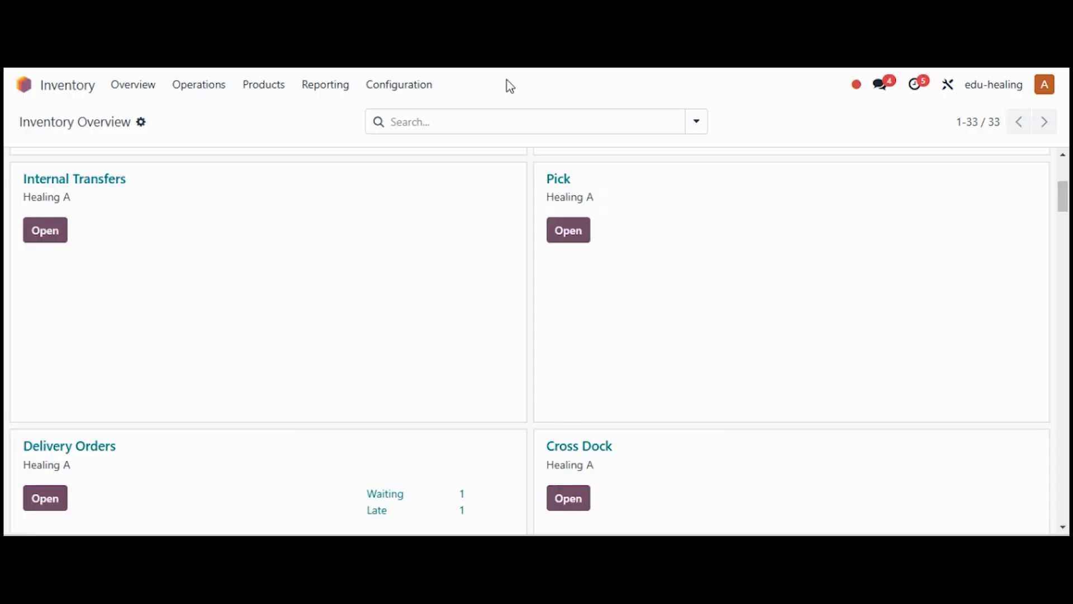
Step: Switch to the Sales app and open the newest sales order to review its Desk Lamp line
scroll(536, 336, up, 5)
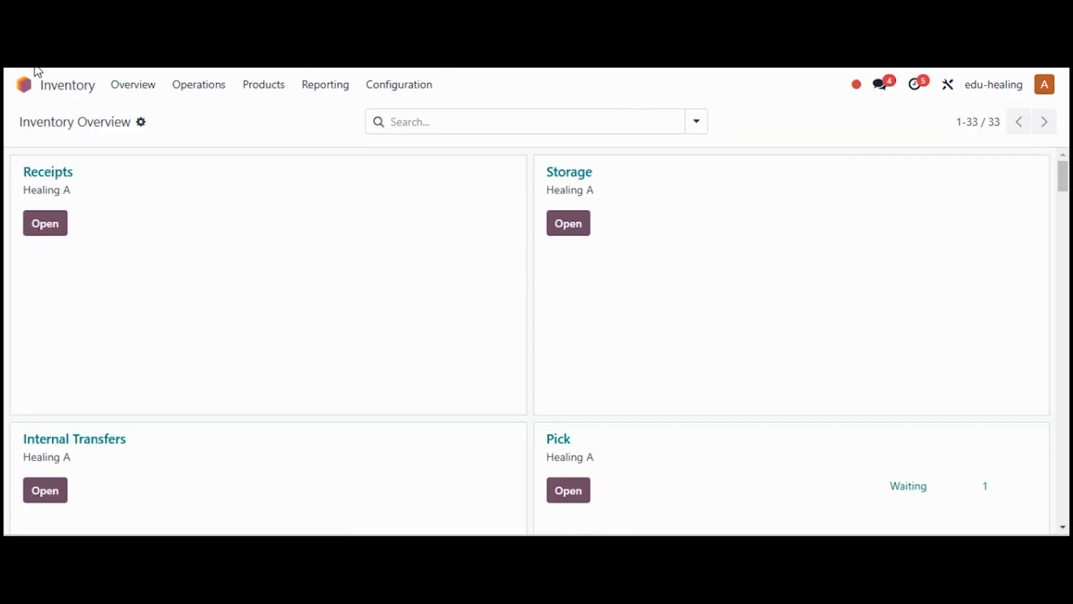
click(25, 87)
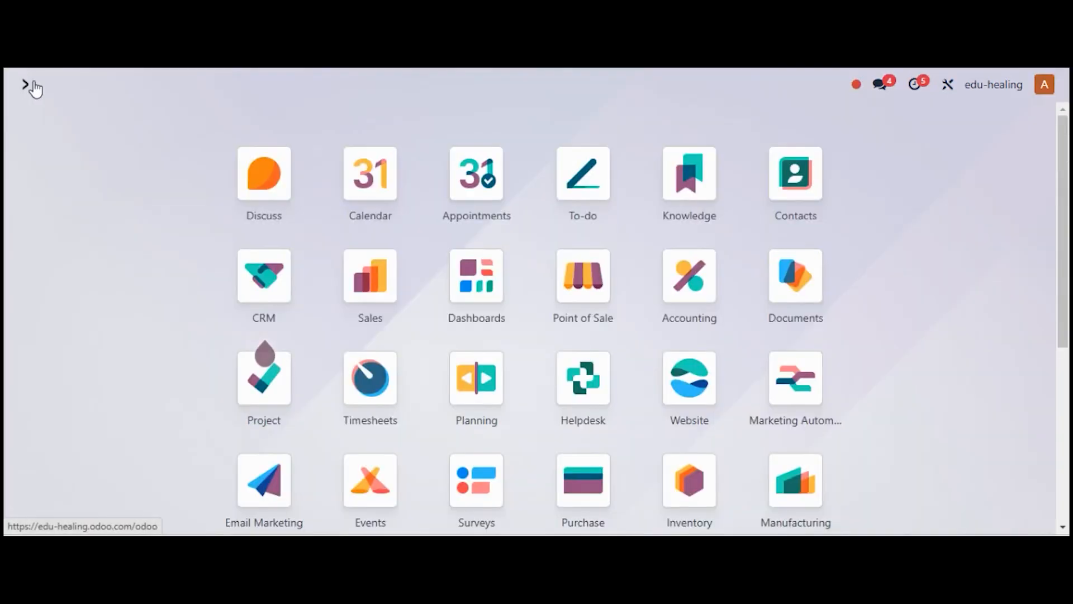
click(356, 291)
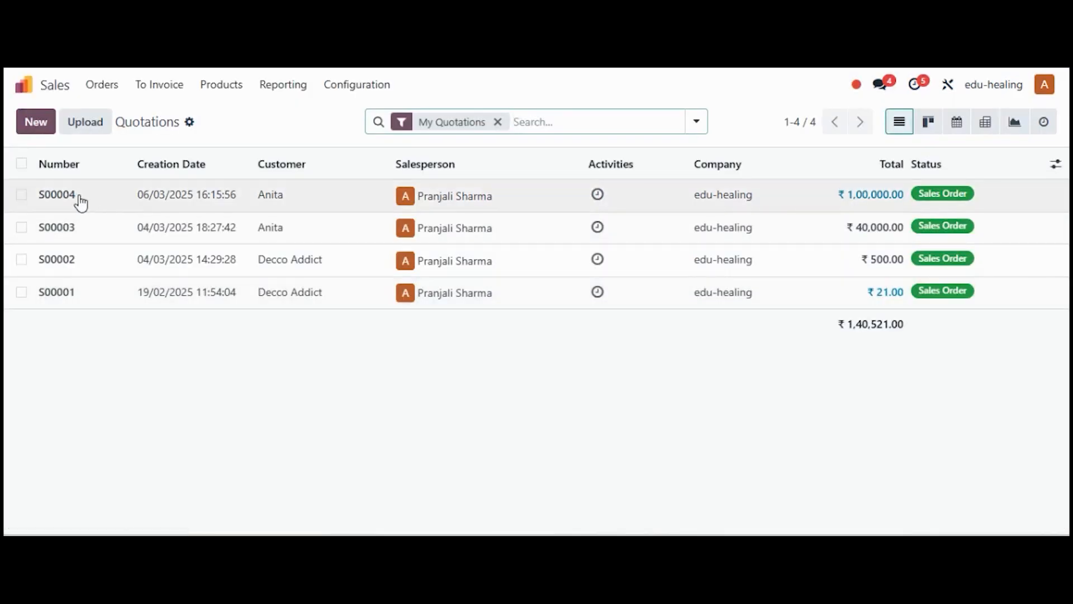
click(79, 203)
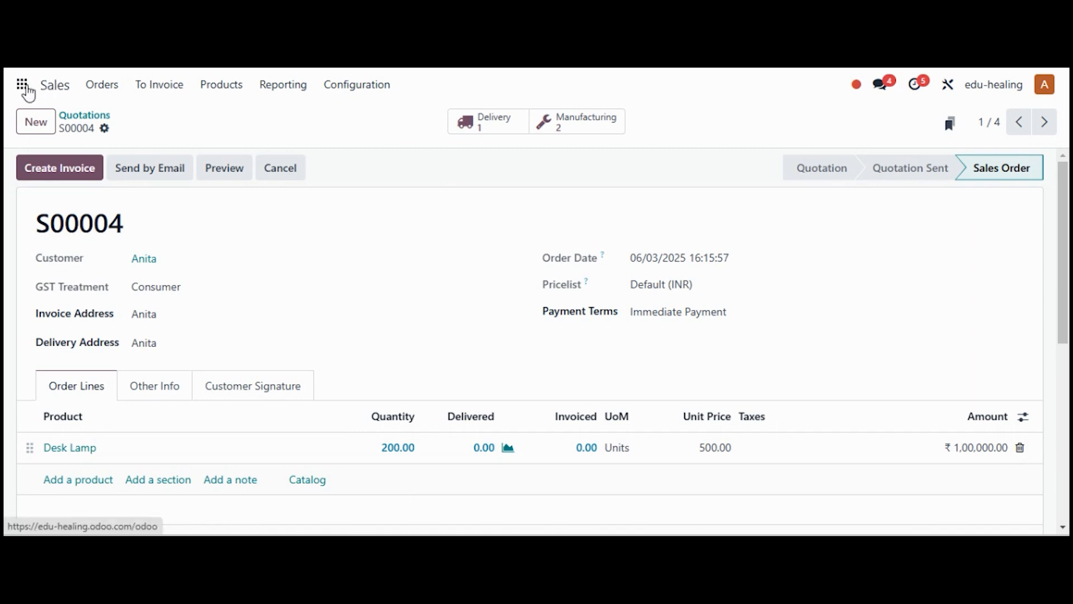
Step: Switch to the Inventory app and look over the operation types for waiting pick and delivery orders
click(28, 91)
click(692, 474)
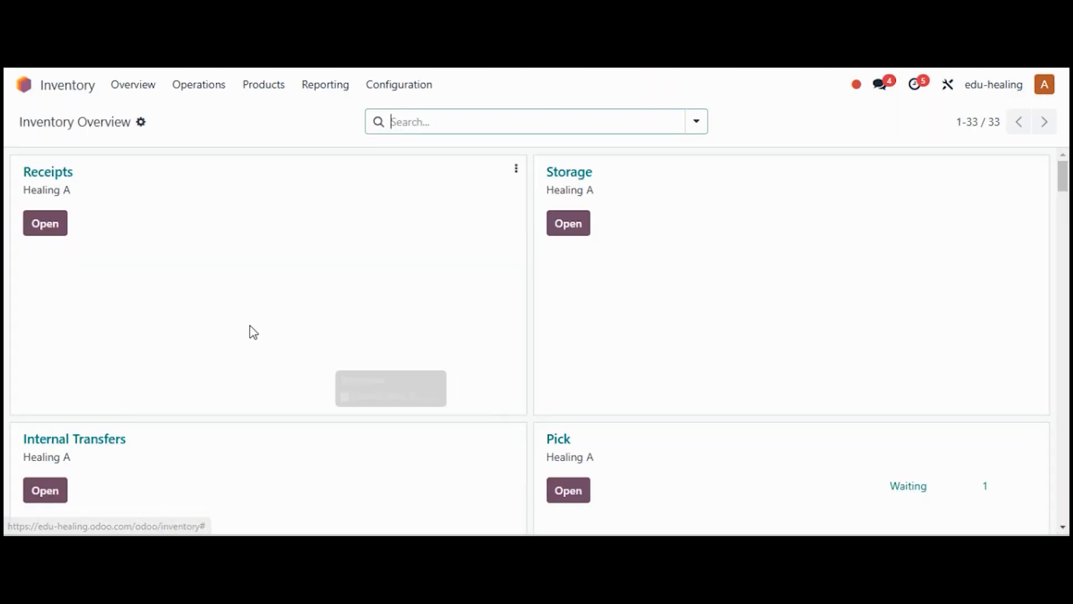
click(1065, 204)
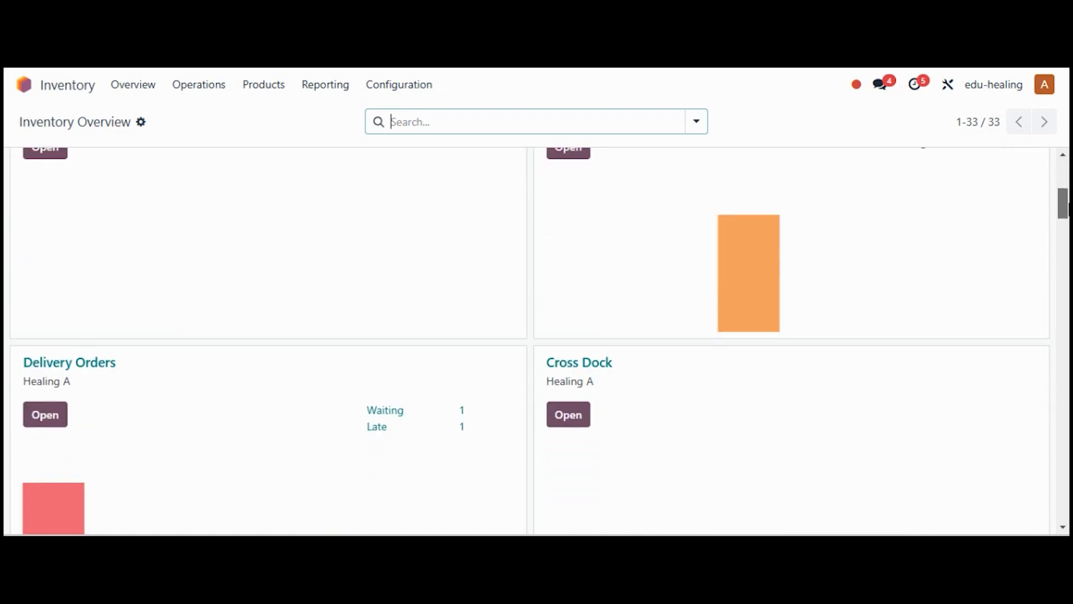
scroll(1065, 204, up, 6)
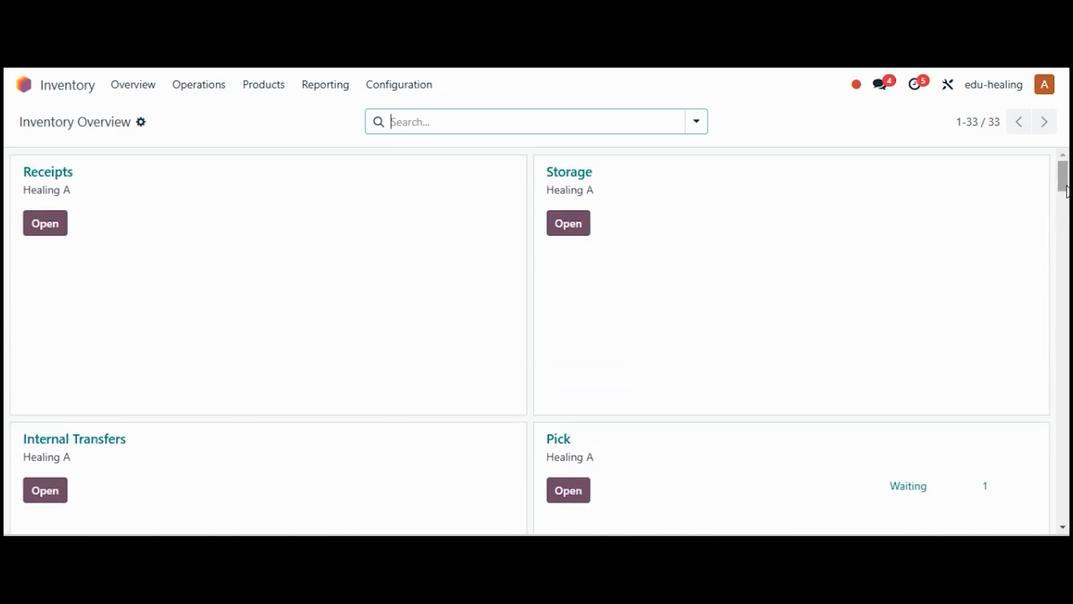
scroll(1065, 191, down, 6)
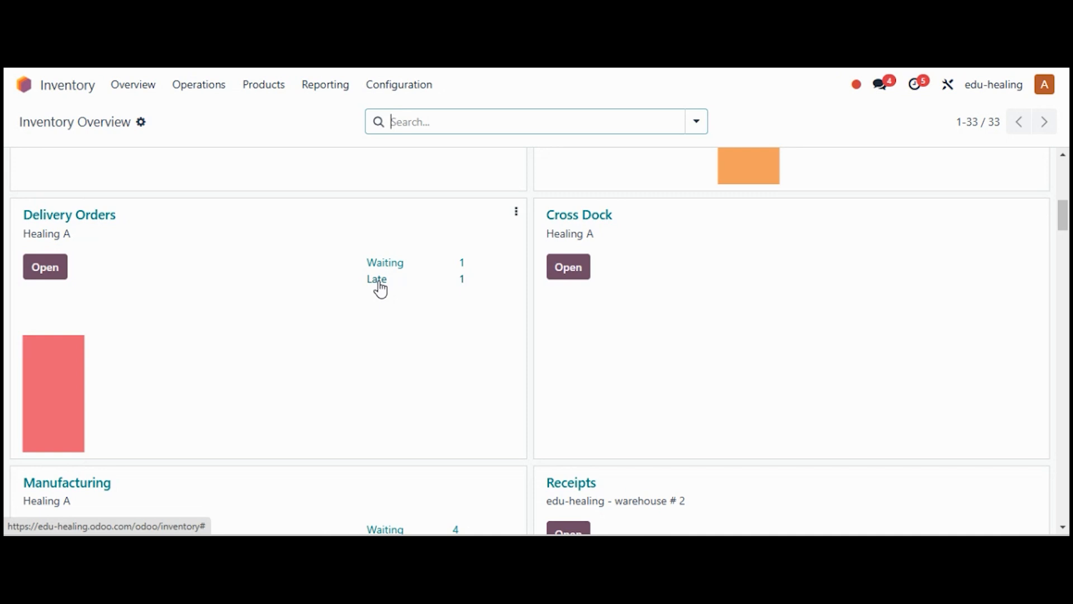
Step: List the deliveries, remove the Deliveries filter and open the pick transfer WH/PICK/00001 for sales order S00004
click(201, 86)
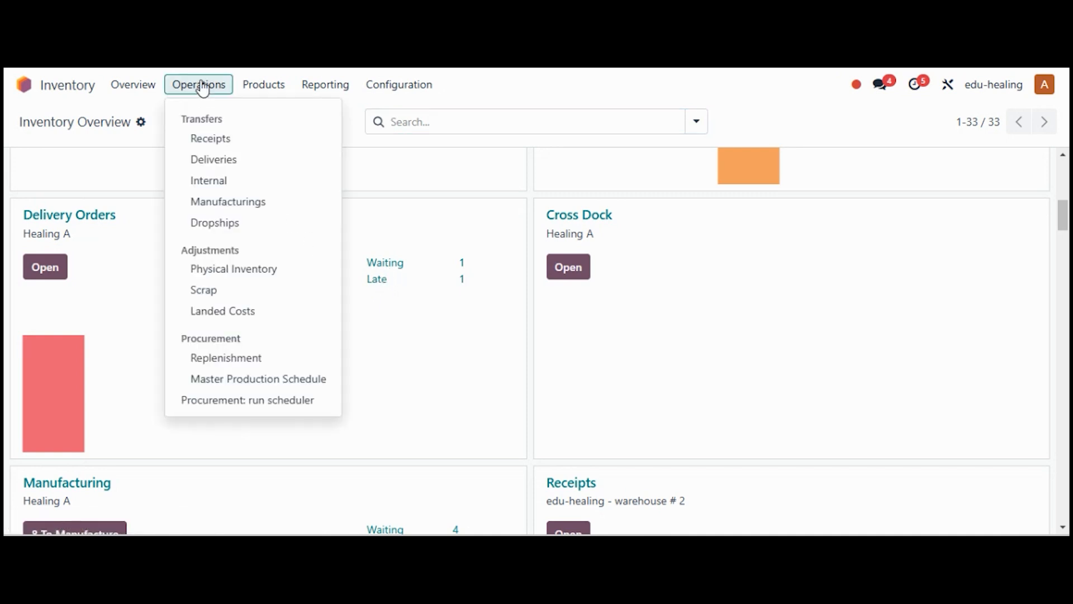
click(216, 161)
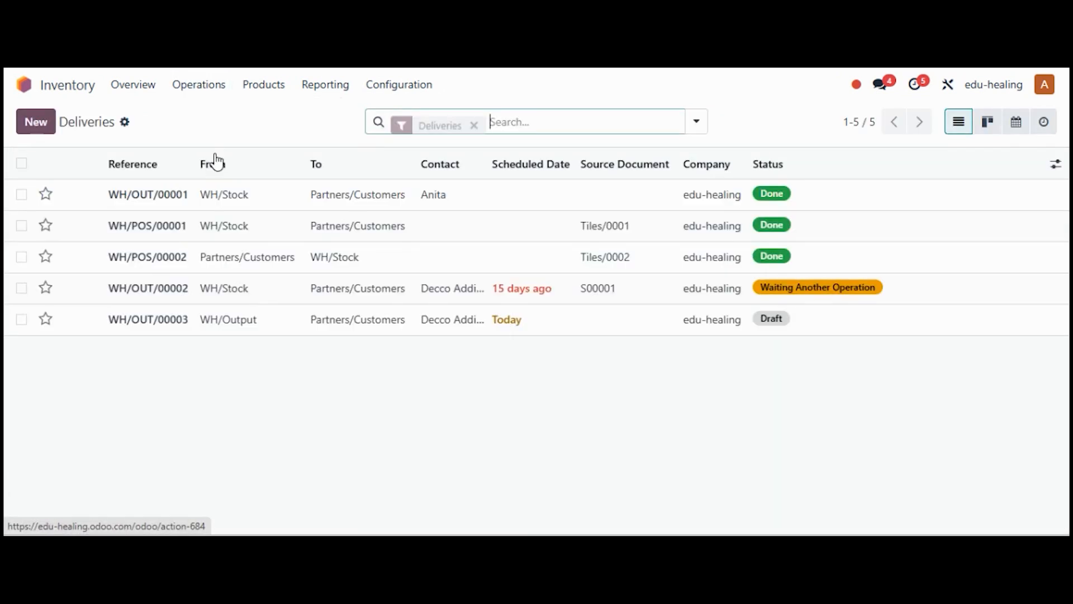
key(BackSpace)
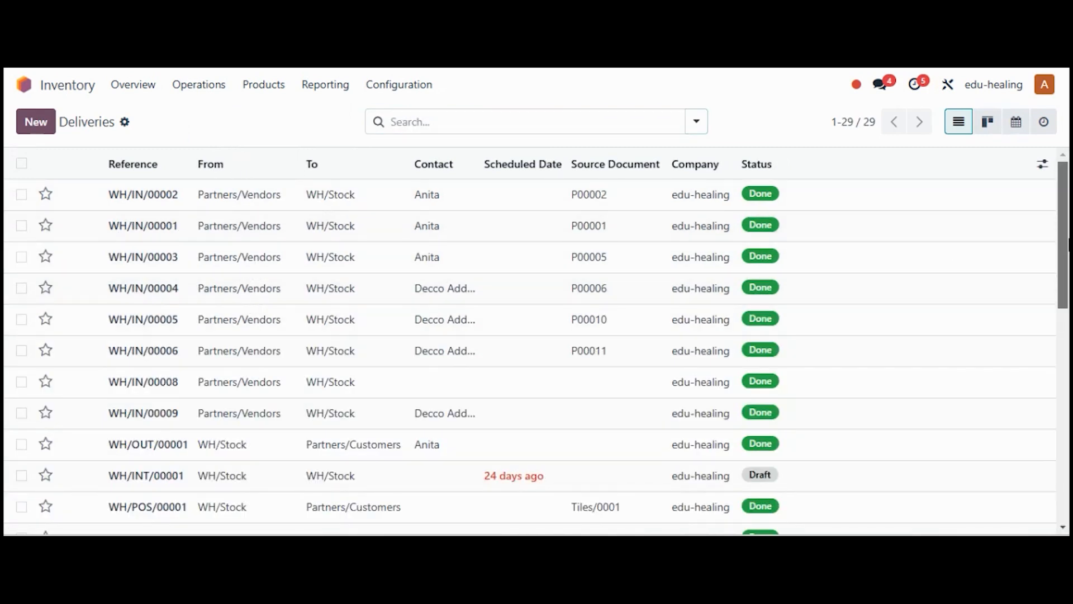
scroll(781, 276, down, 5)
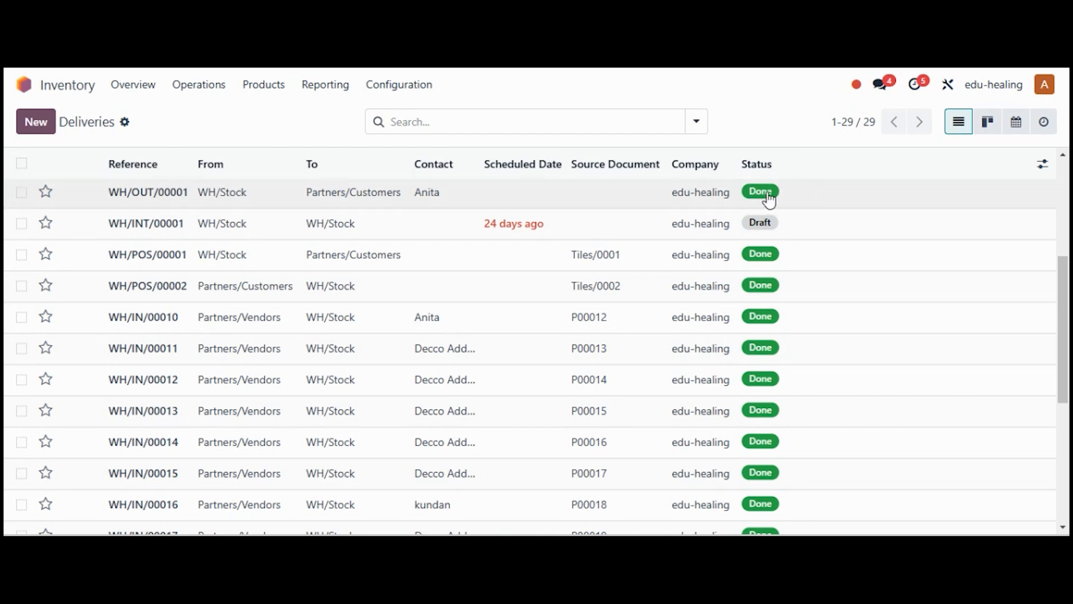
scroll(1065, 391, down, 4)
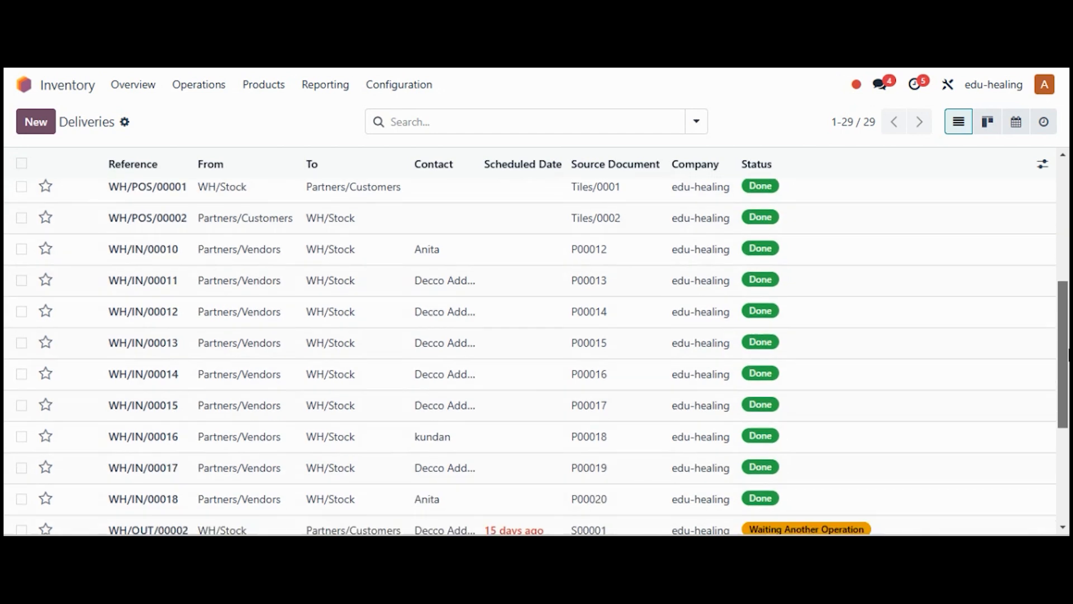
scroll(1065, 391, down, 2)
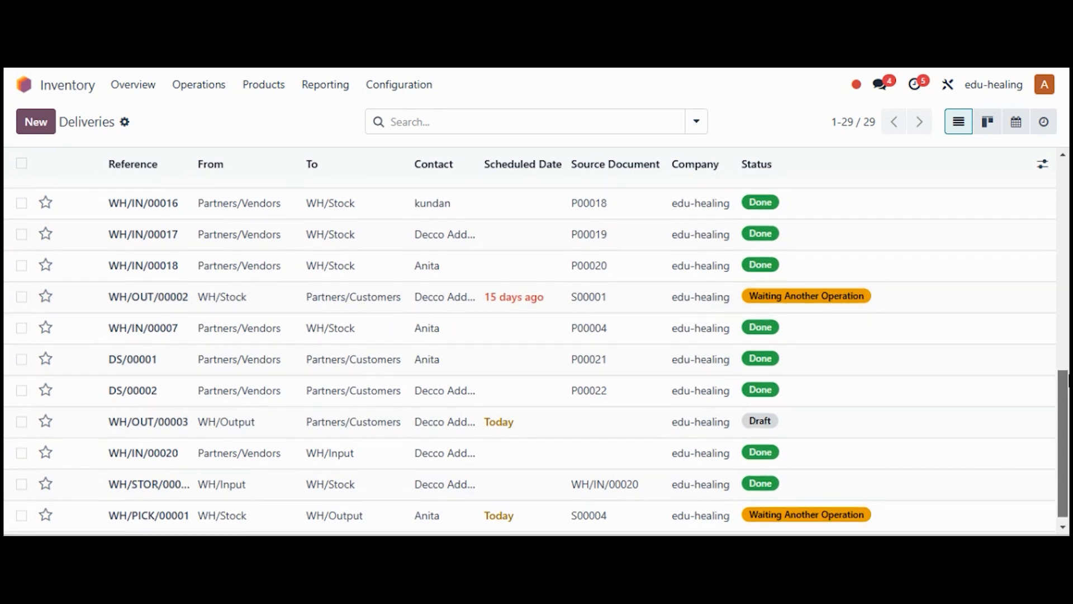
scroll(1058, 399, down, 1)
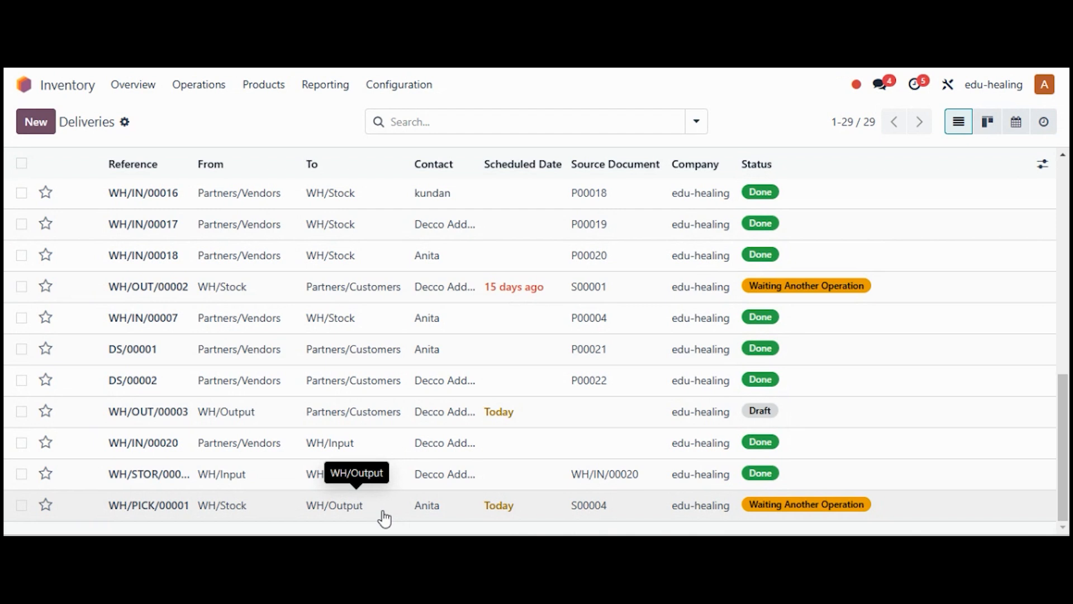
click(383, 515)
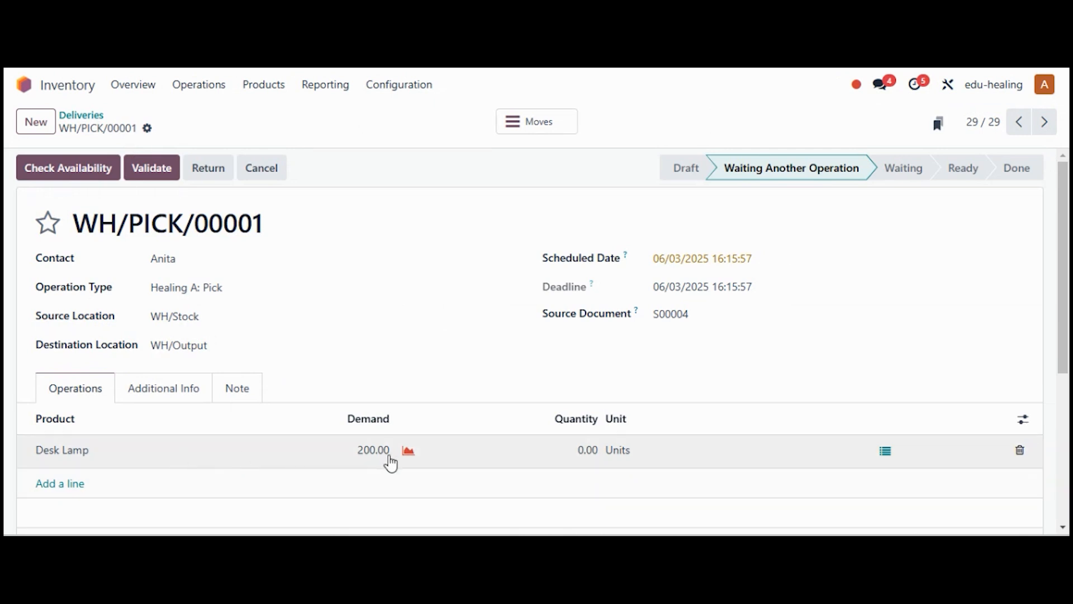
Step: Set the Desk Lamp's picked quantity to 200 on the pick transfer
click(591, 456)
text(200)
click(591, 391)
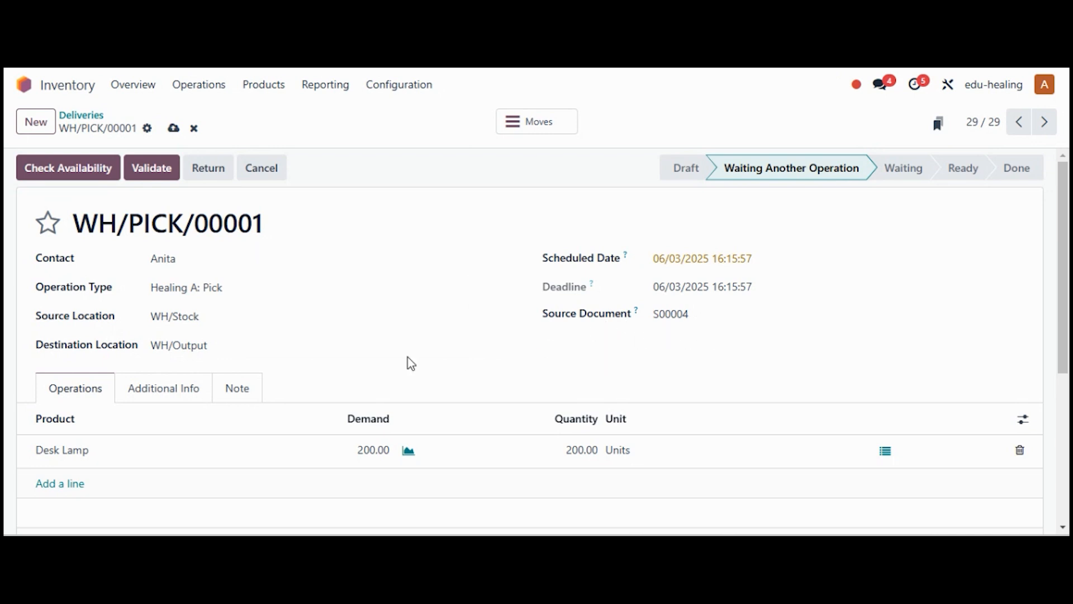
Step: Review the pick transfer's additional shipping information and the available shipping policy options
scroll(210, 387, down, 2)
click(162, 252)
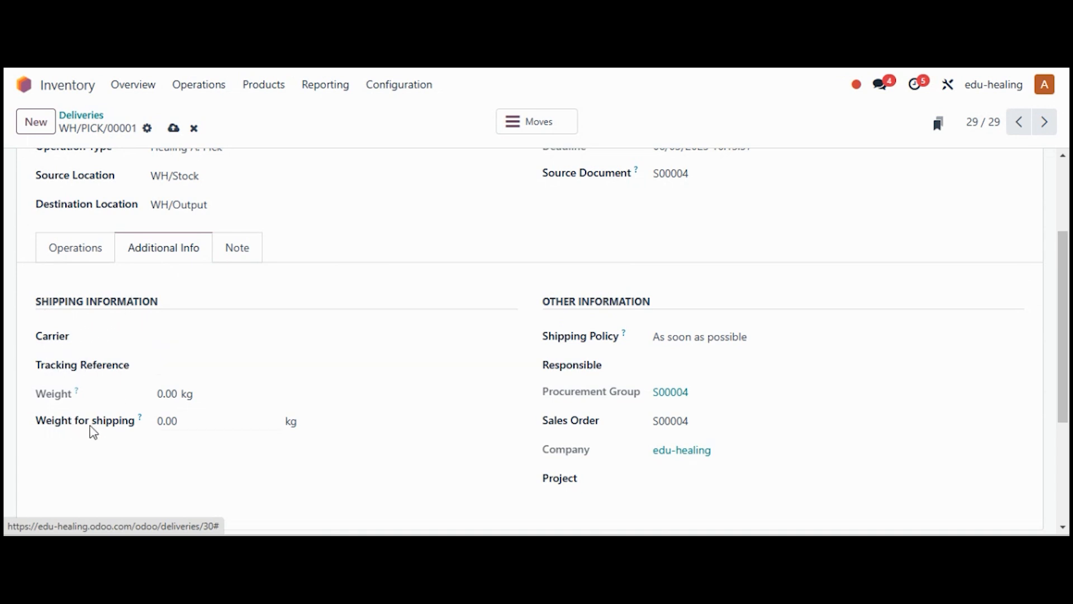
click(651, 335)
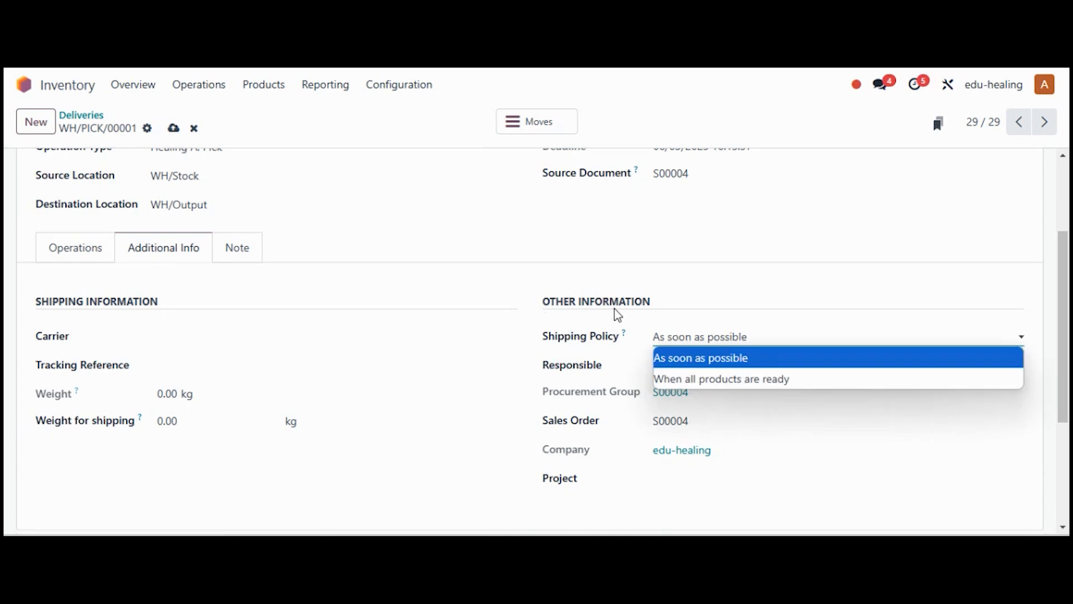
click(577, 322)
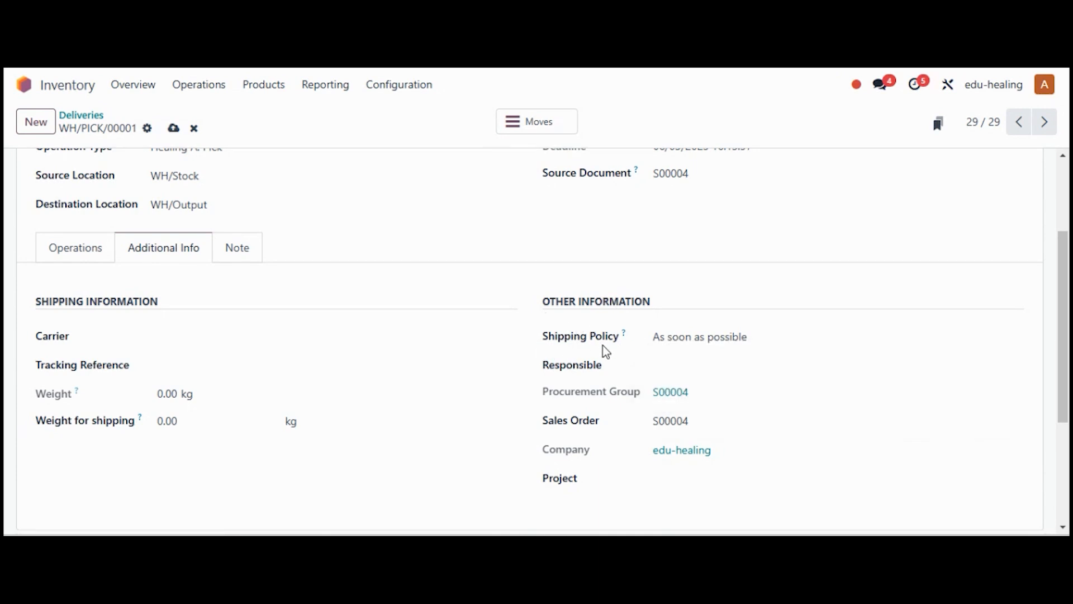
click(690, 341)
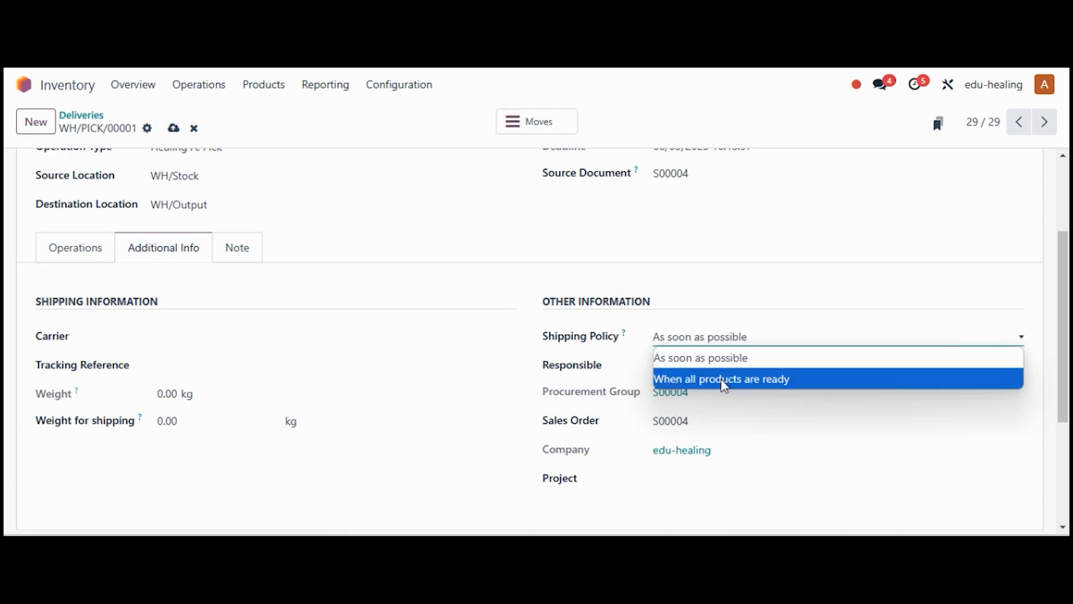
click(713, 300)
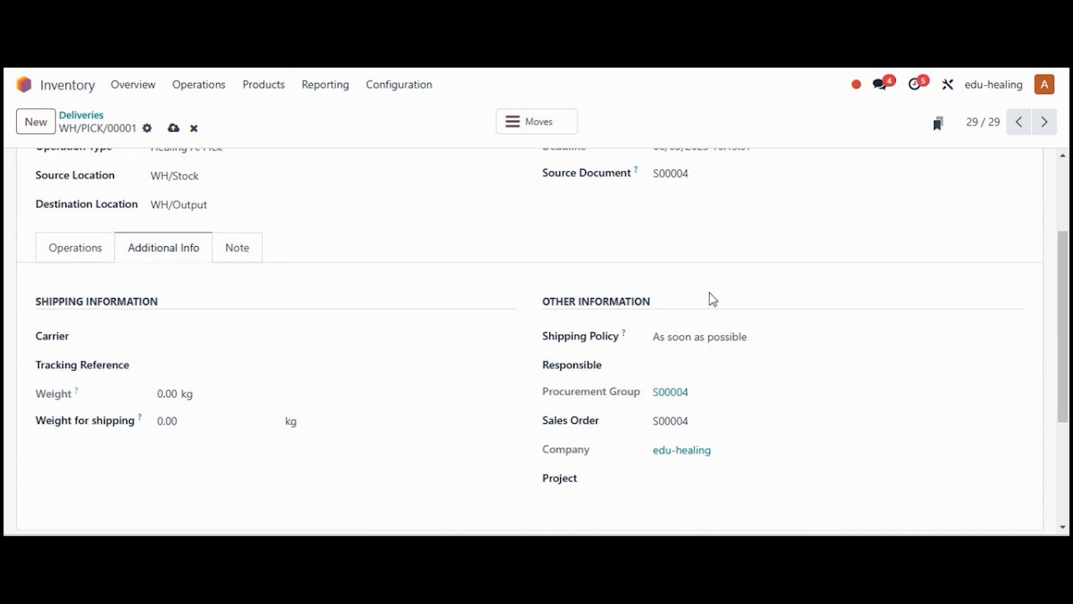
Step: Assign the second suggested user as the person responsible for the pick transfer
click(674, 366)
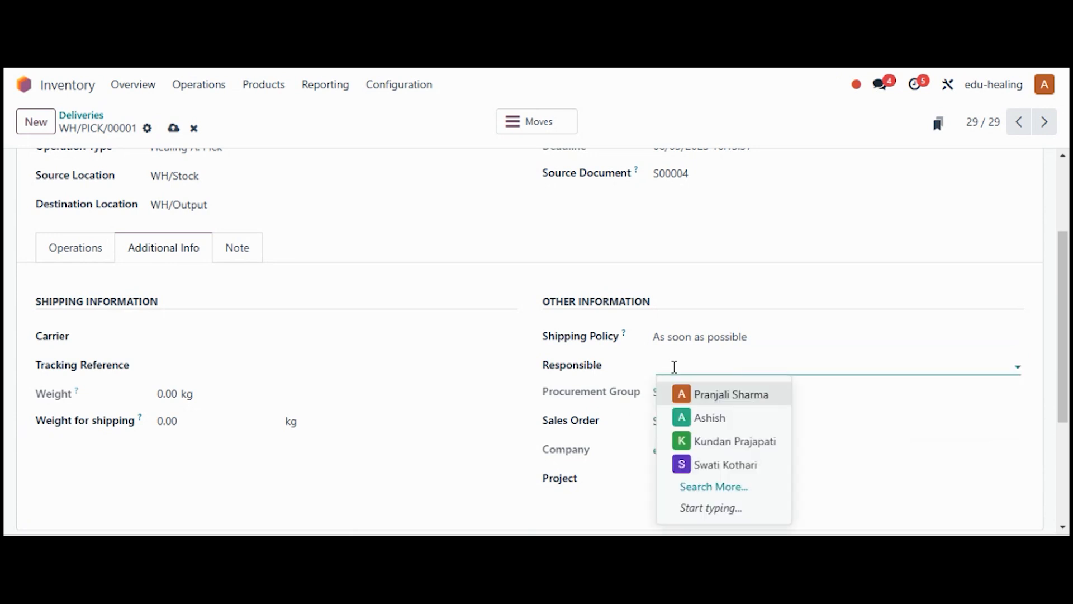
click(711, 416)
scroll(711, 413, down, 3)
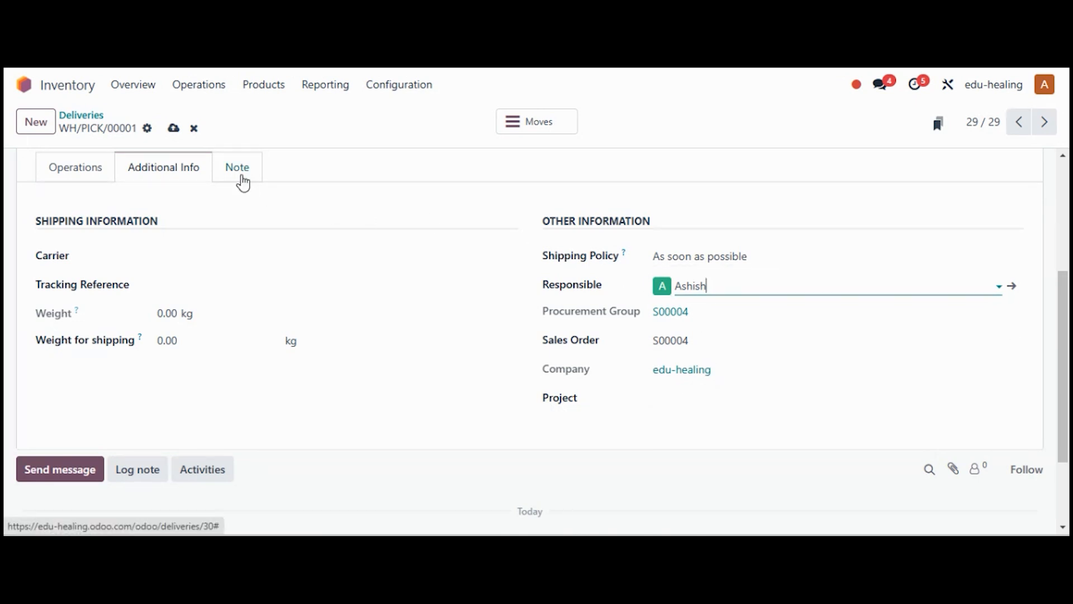
Step: Look at the pick transfer's internal note area, then return to its product operations
click(243, 184)
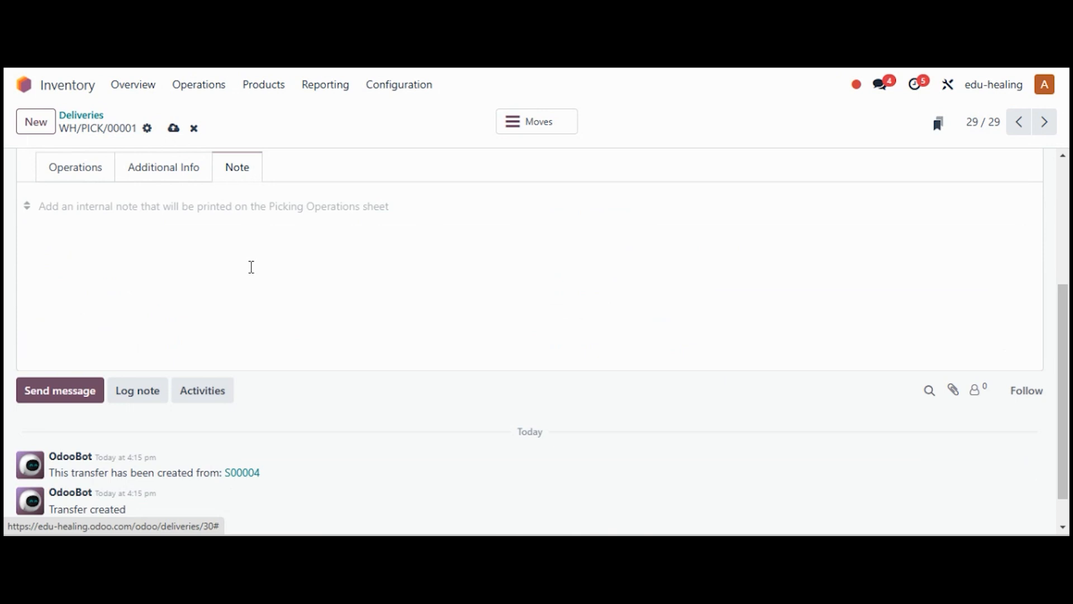
drag(1063, 364, 1068, 261)
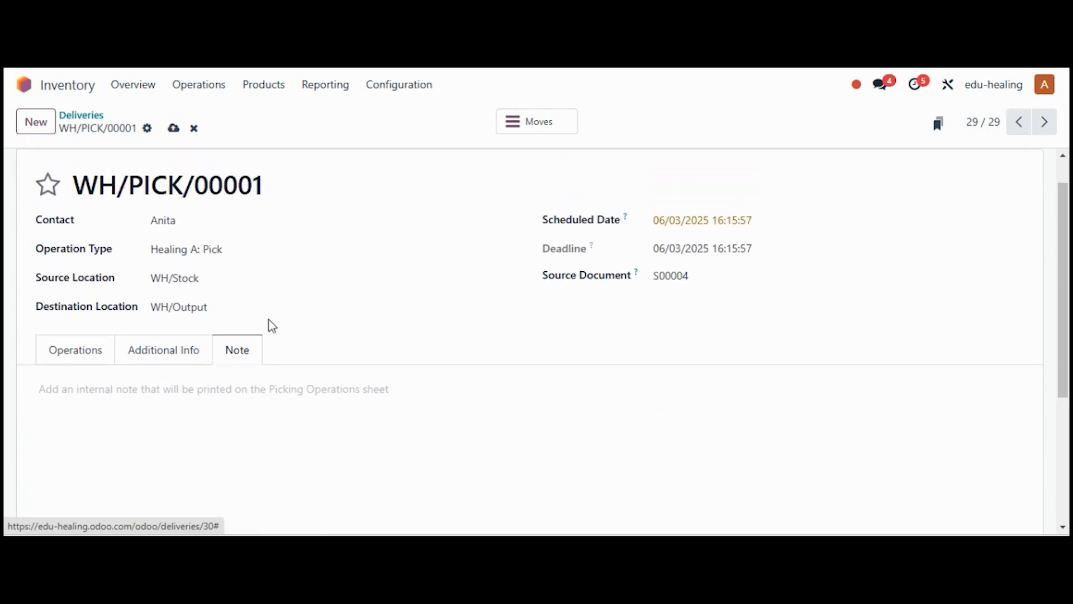
click(85, 357)
scroll(163, 218, up, 1)
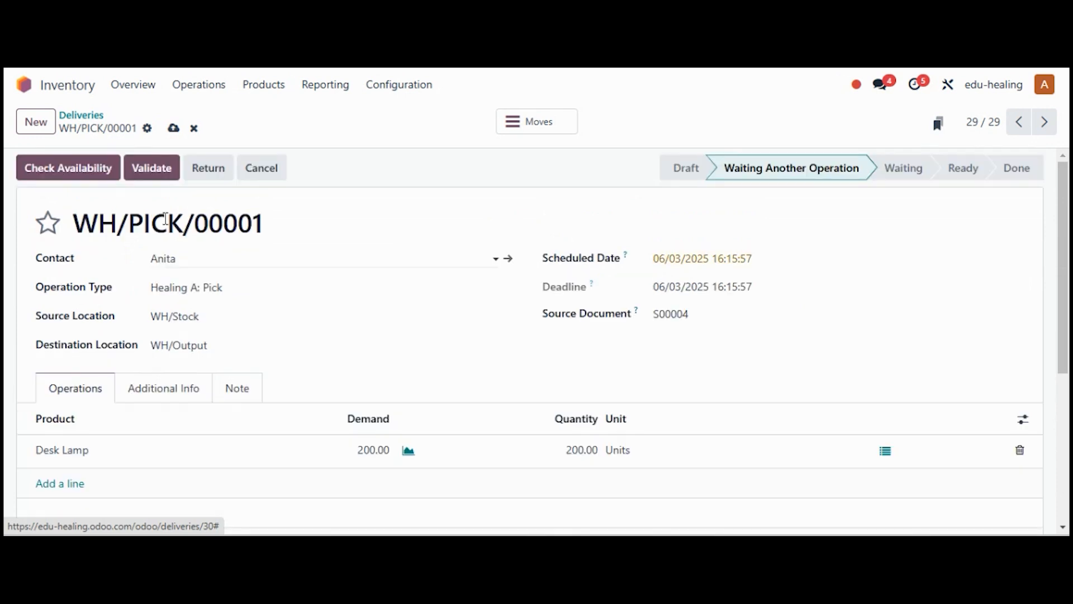
Step: Save the pick transfer, check its availability and validate it
click(173, 130)
click(75, 167)
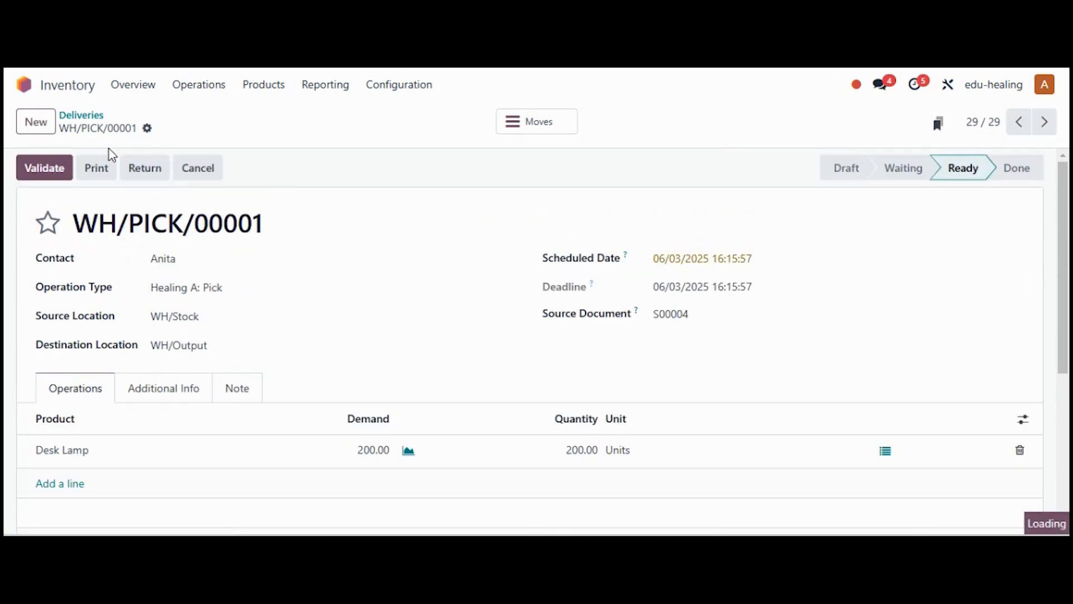
click(35, 170)
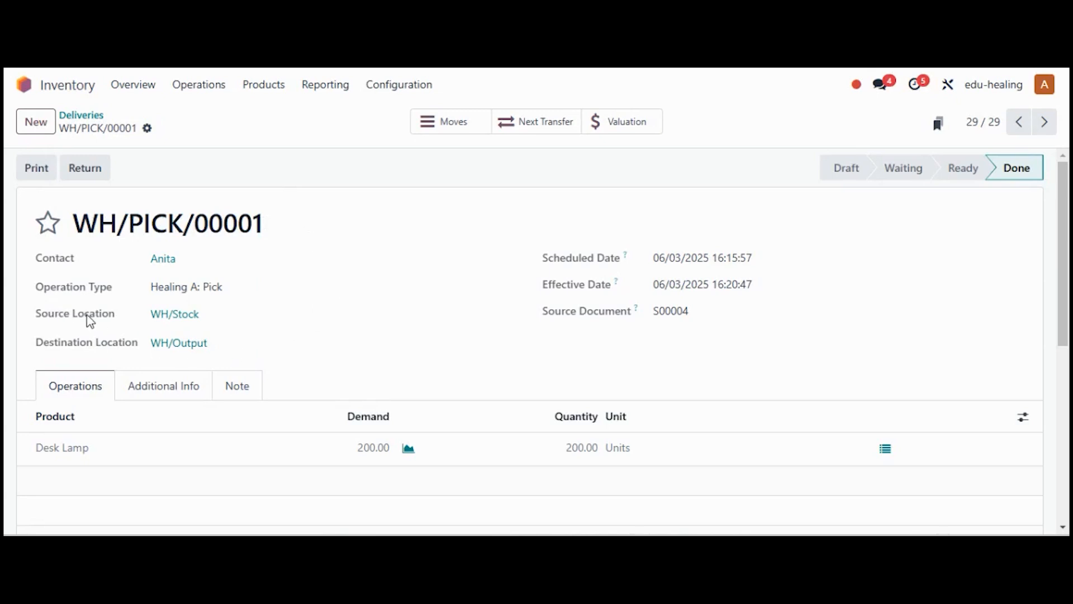
Step: Open the follow-up delivery order from WH/Output and validate it
click(542, 131)
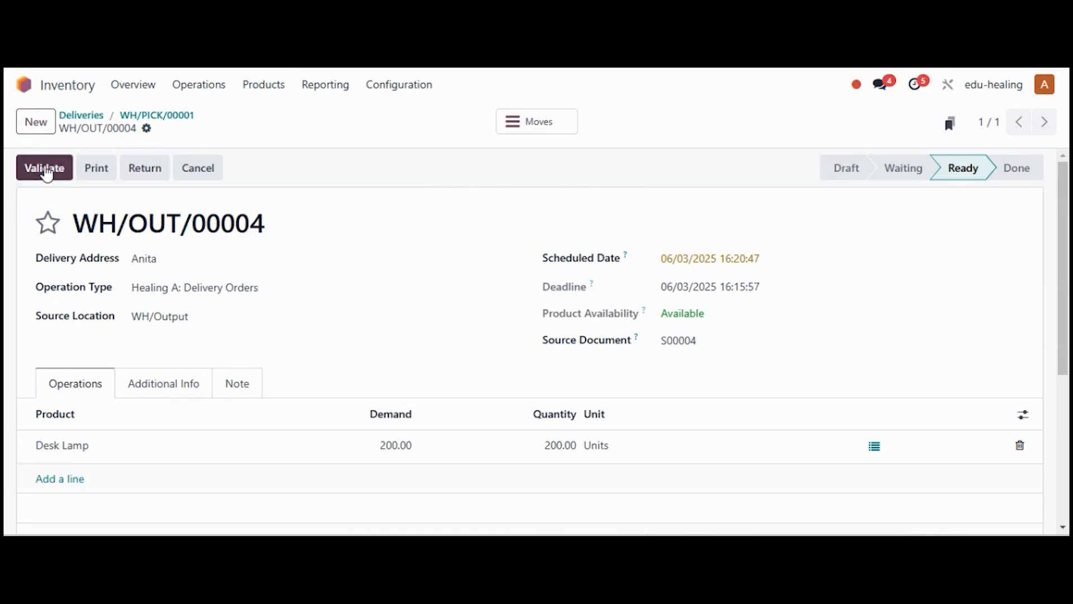
click(47, 173)
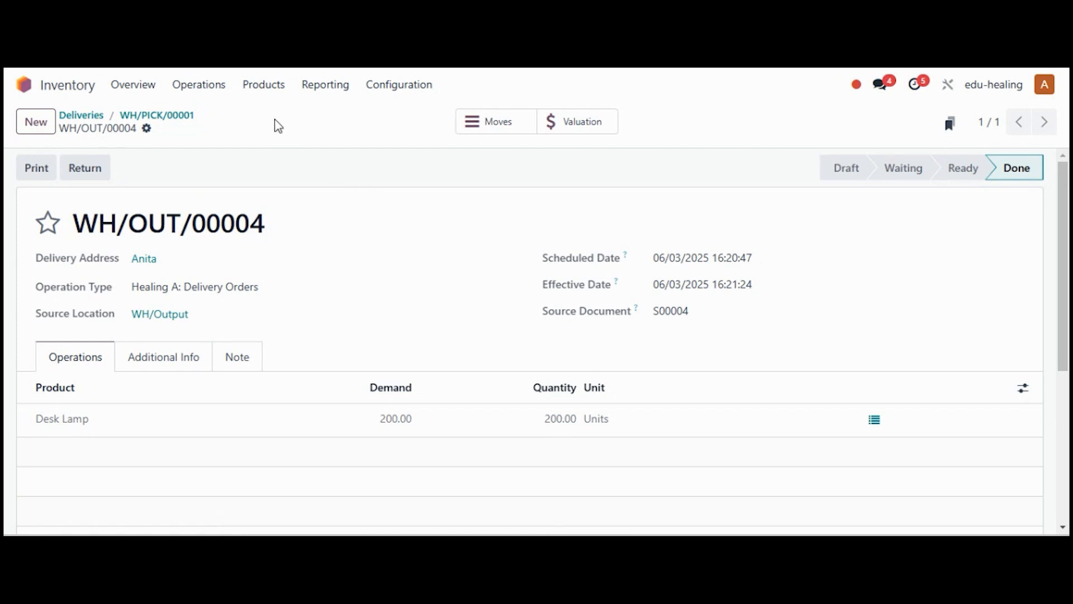
Step: Search the products for "desk" to check the Desk Lamp's on-hand quantity after the delivery
click(263, 90)
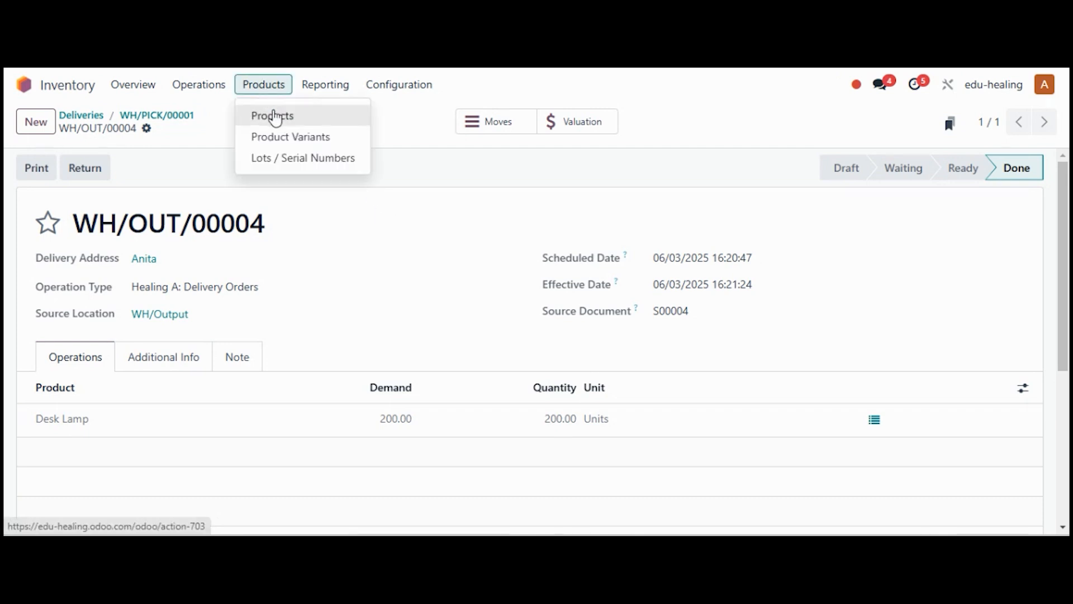
click(276, 115)
text(desk)
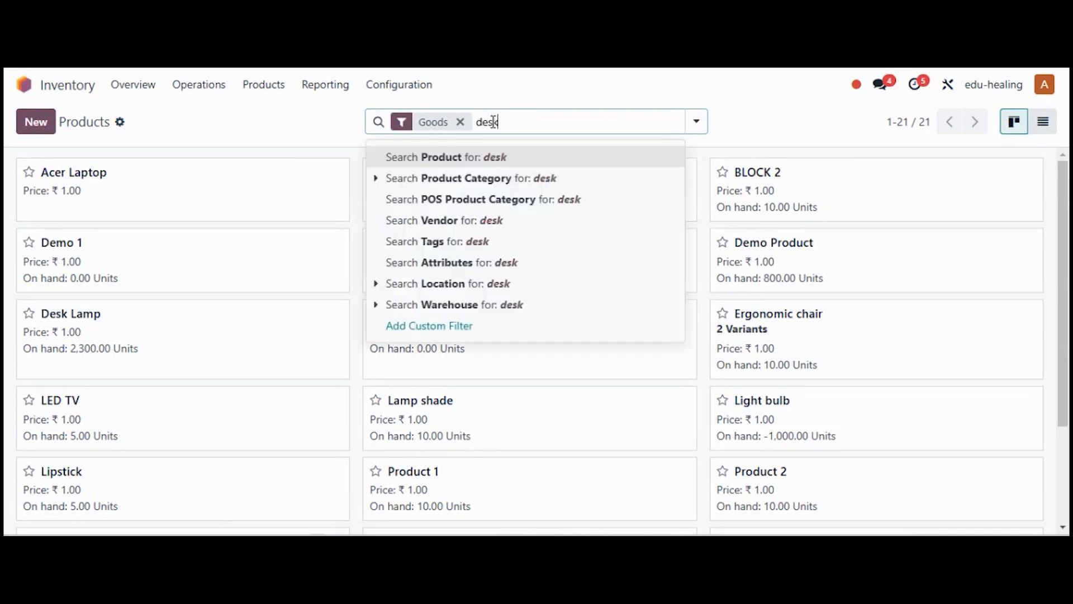
key(Return)
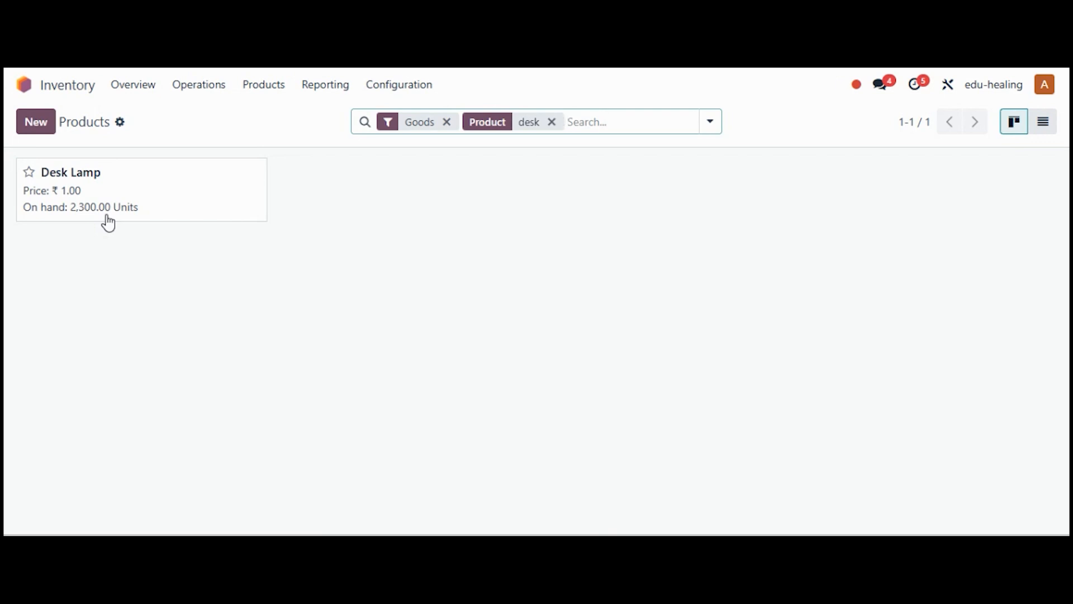
click(224, 132)
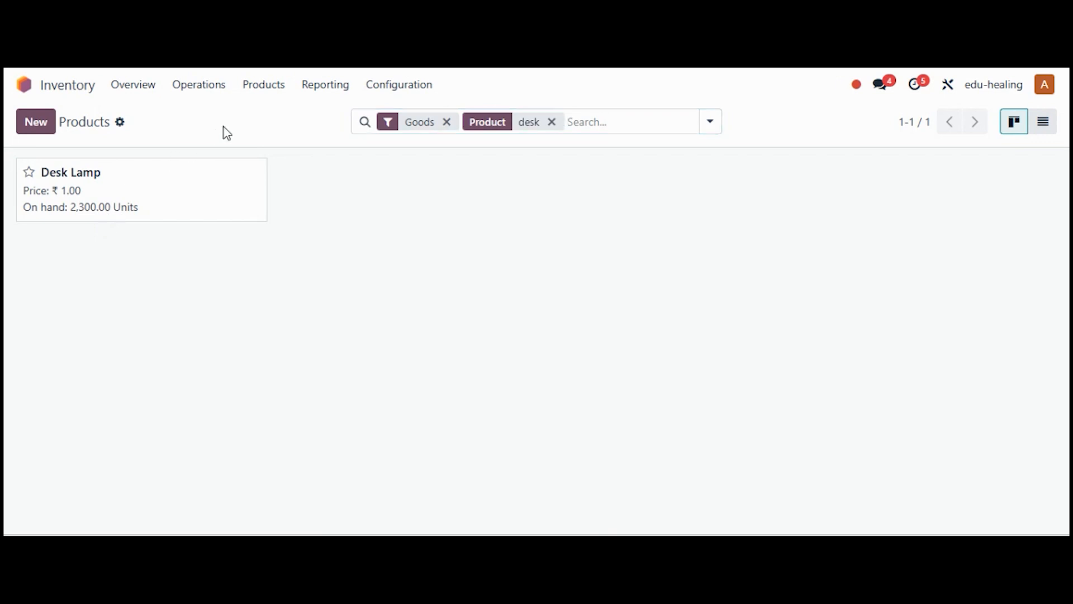
Step: Examine the stock valuation report for the quantity and total value of the Desk Lamp delivery WH/OUT/00004
click(327, 95)
click(331, 201)
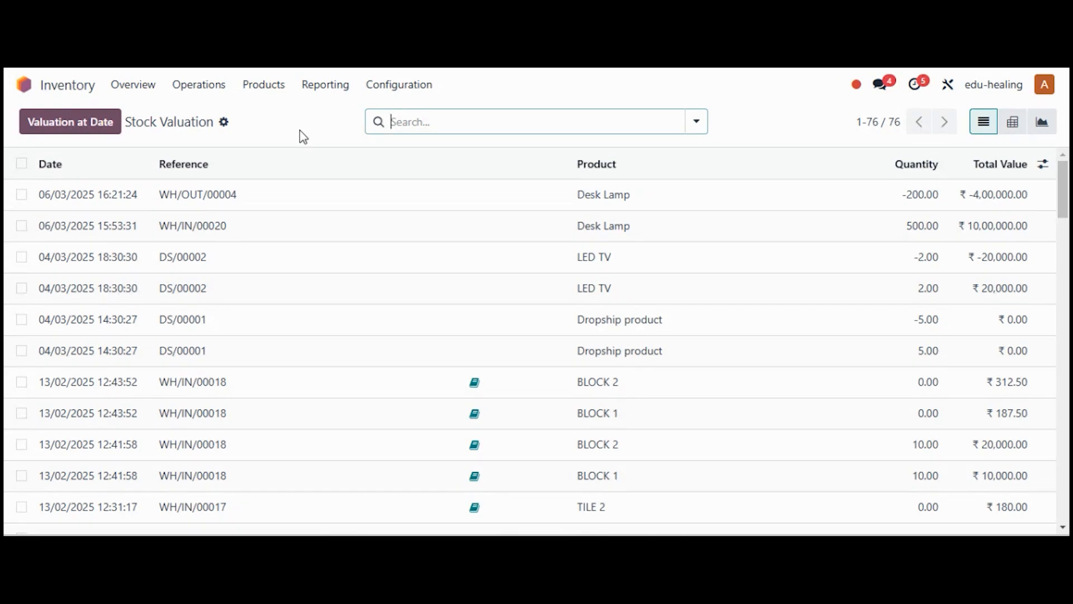
click(502, 81)
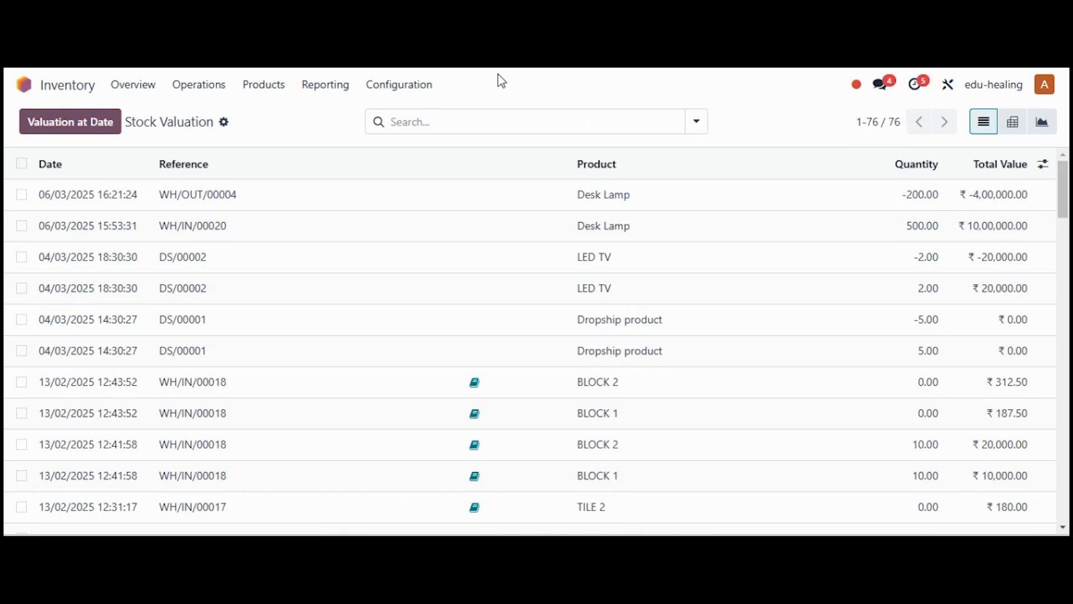
drag(125, 123, 208, 124)
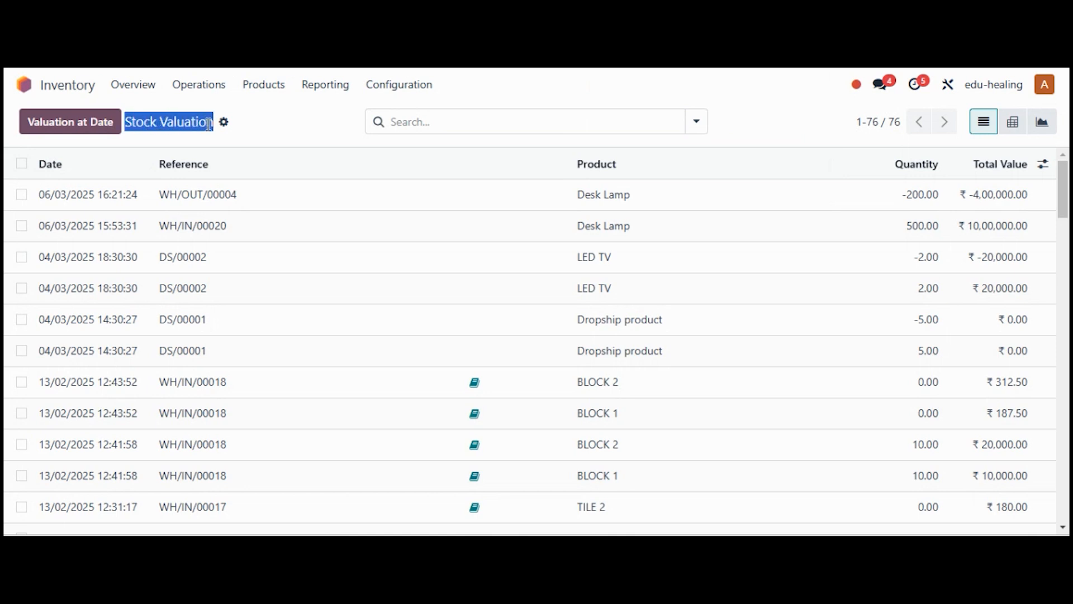
click(163, 128)
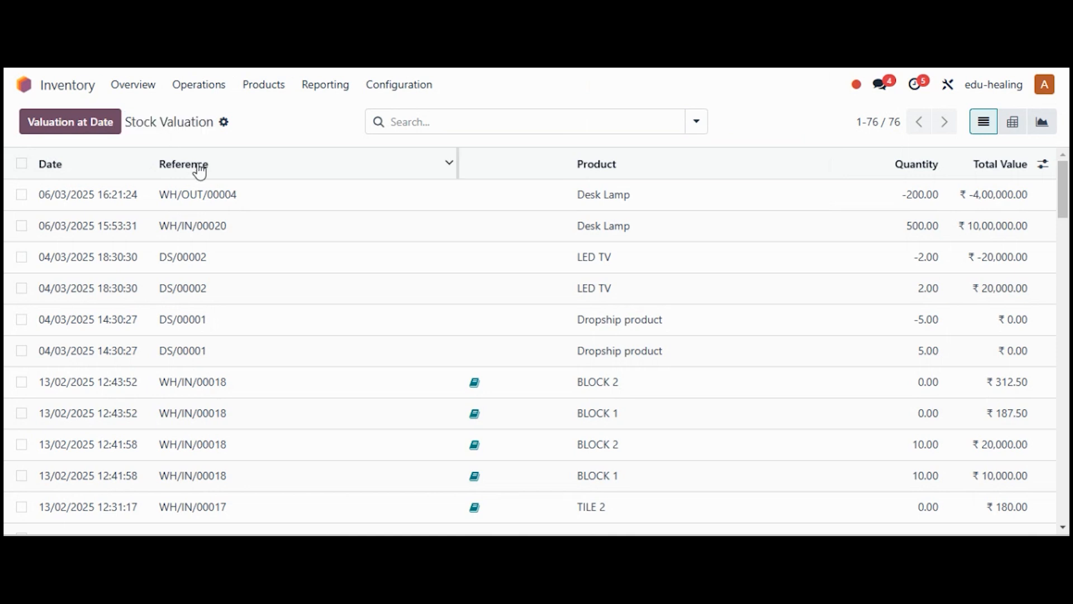